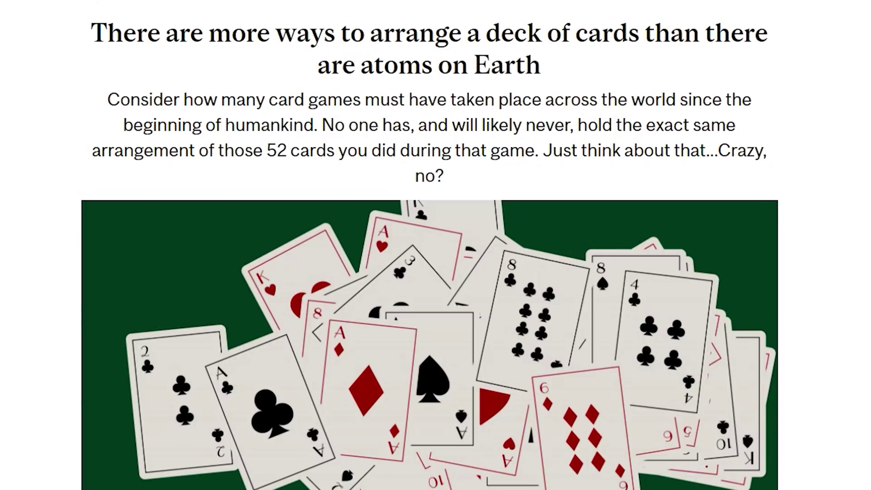
Step: Read the article about how many ways a deck of 52 cards can be arranged
scroll(429, 245, down, 5)
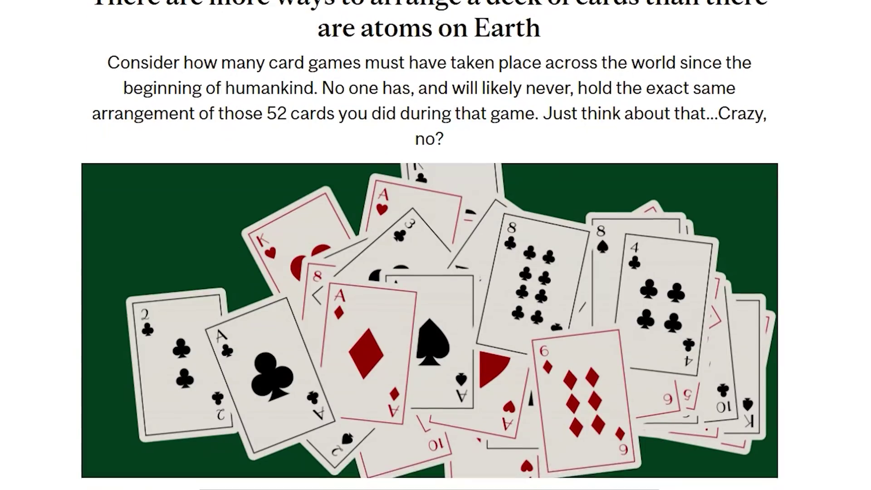
scroll(429, 245, down, 6)
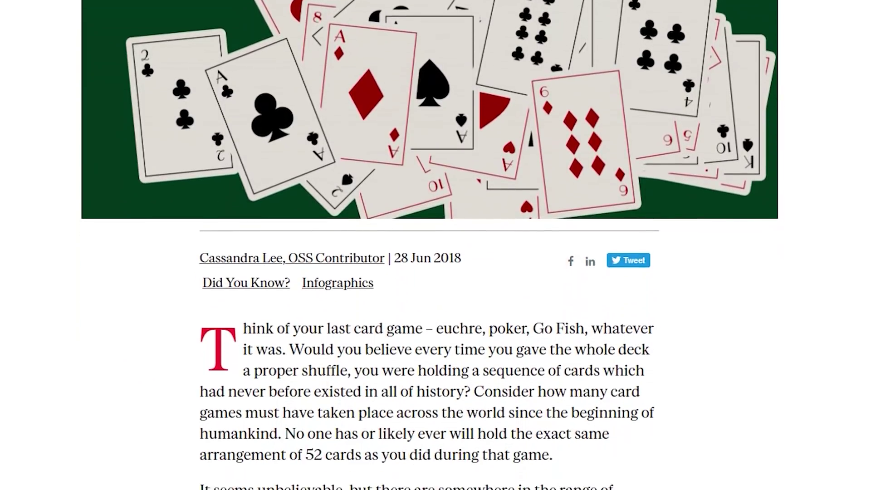
scroll(429, 244, down, 6)
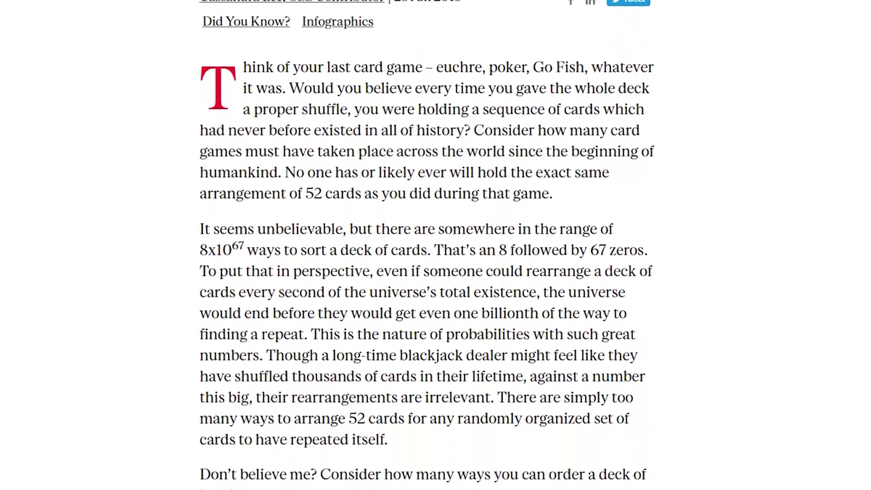
scroll(429, 244, down, 6)
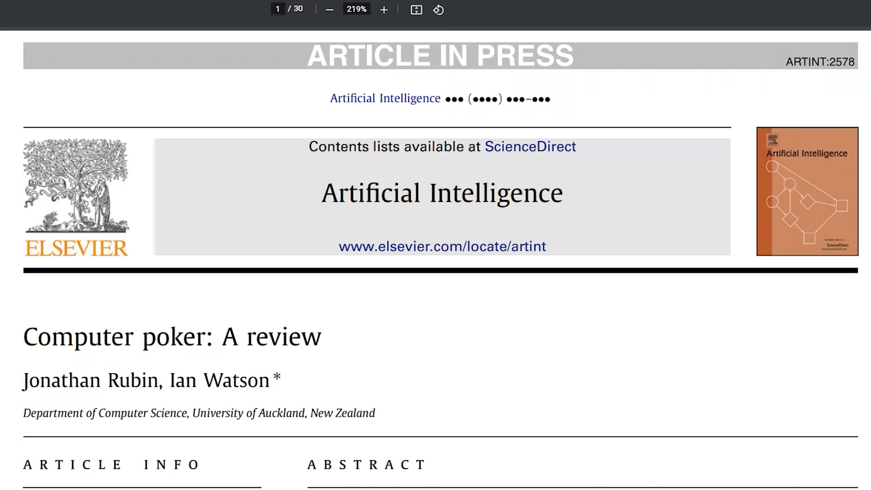
Step: Go through the paper "Computer poker: A review" and mark the passage on page 12 that explains bucketing
scroll(435, 257, down, 3)
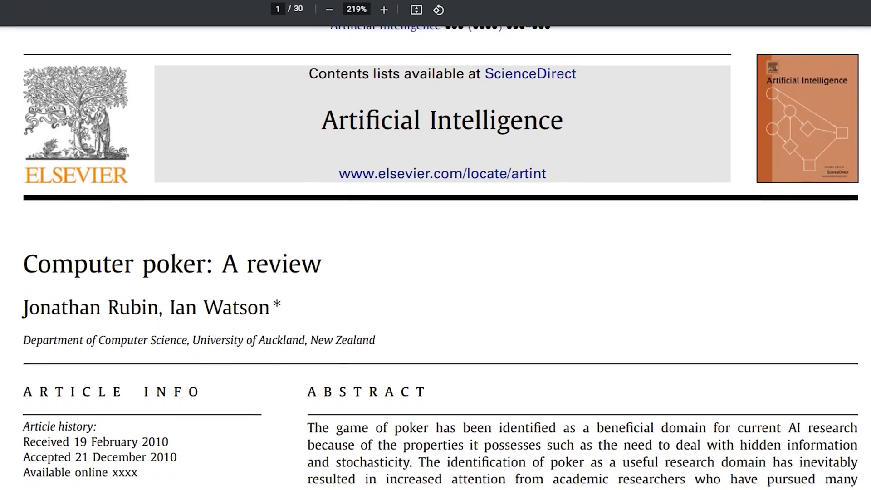
scroll(435, 257, down, 1)
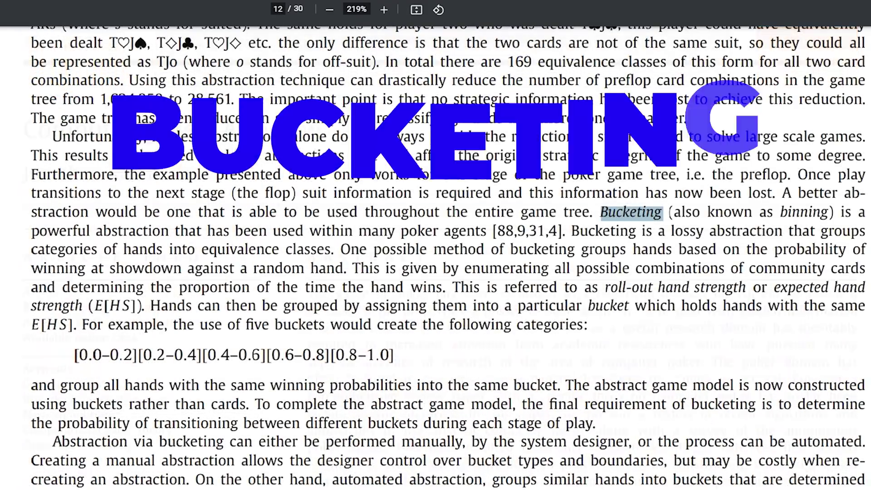
drag(661, 212, 863, 461)
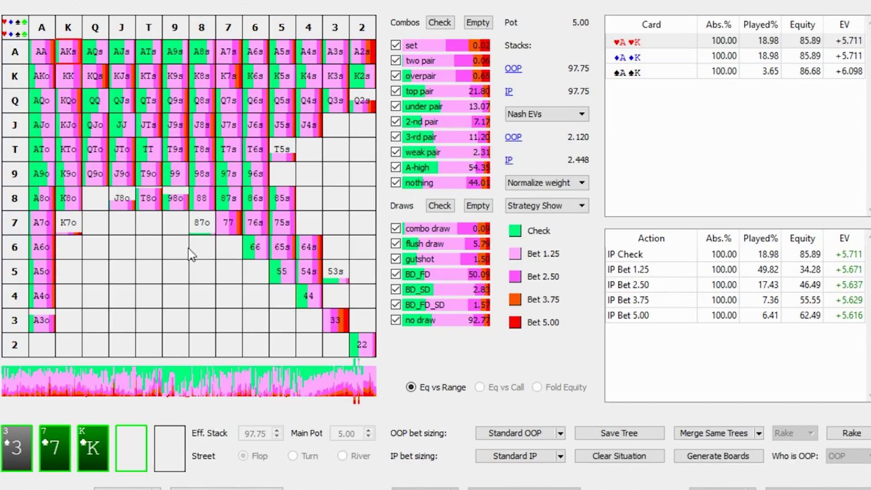
Step: Inspect the strategy and EV of each offsuit king hand from KQo down to K8o
click(66, 101)
click(66, 122)
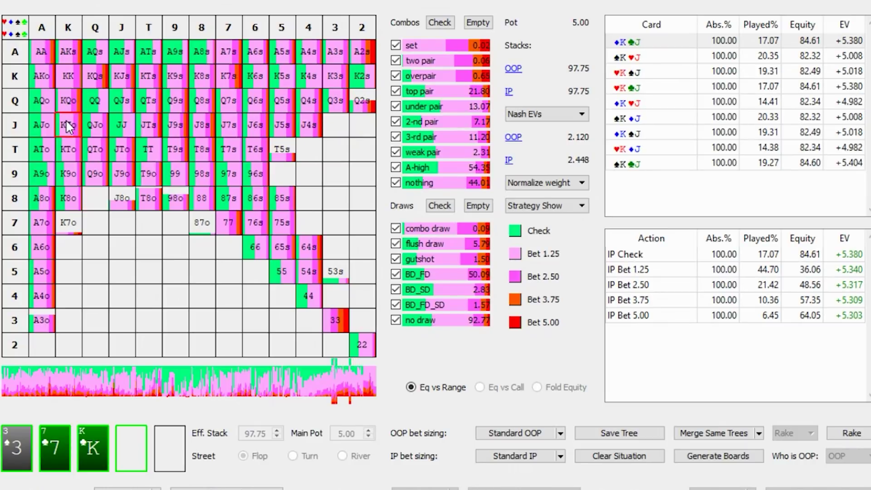
click(64, 148)
click(68, 177)
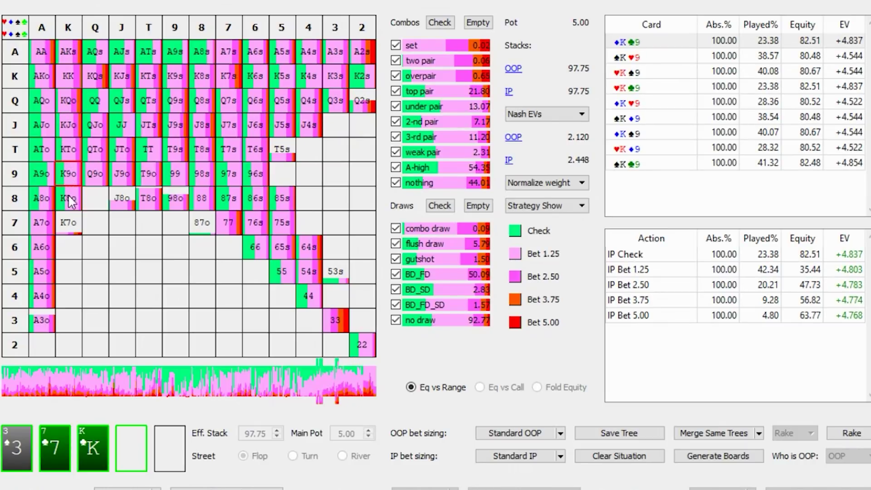
click(71, 203)
Step: Inspect the strategy and EV of each suited king hand from KQs down to K4s
click(101, 75)
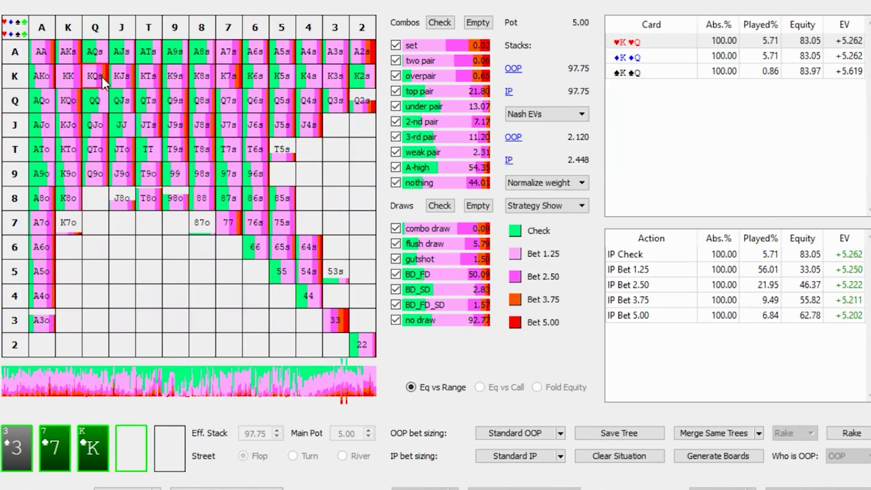
click(121, 81)
click(146, 83)
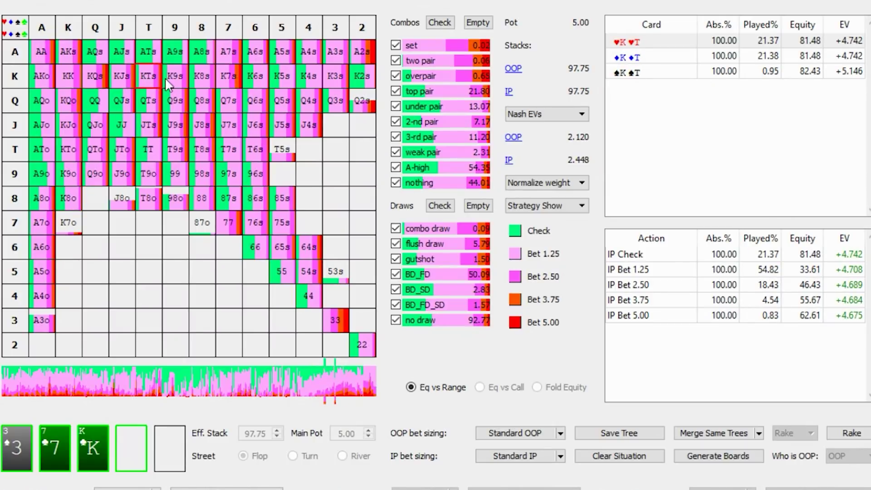
click(177, 85)
click(204, 85)
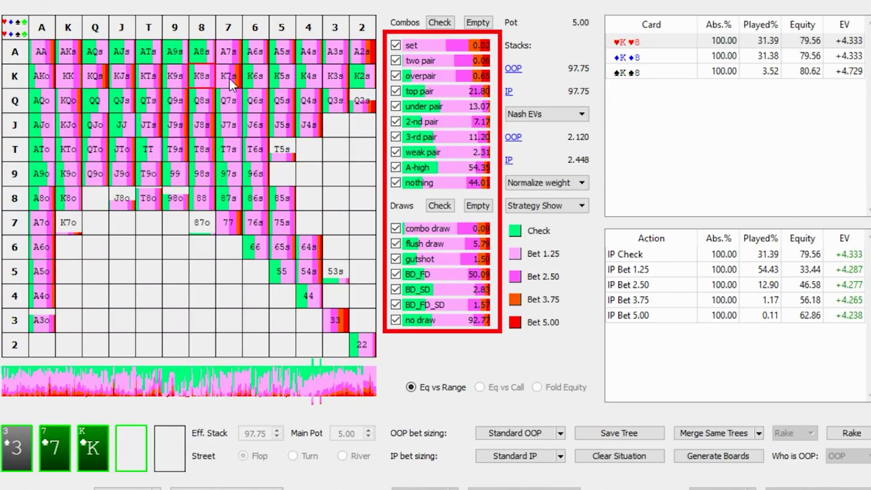
click(229, 85)
click(257, 85)
click(285, 85)
click(306, 83)
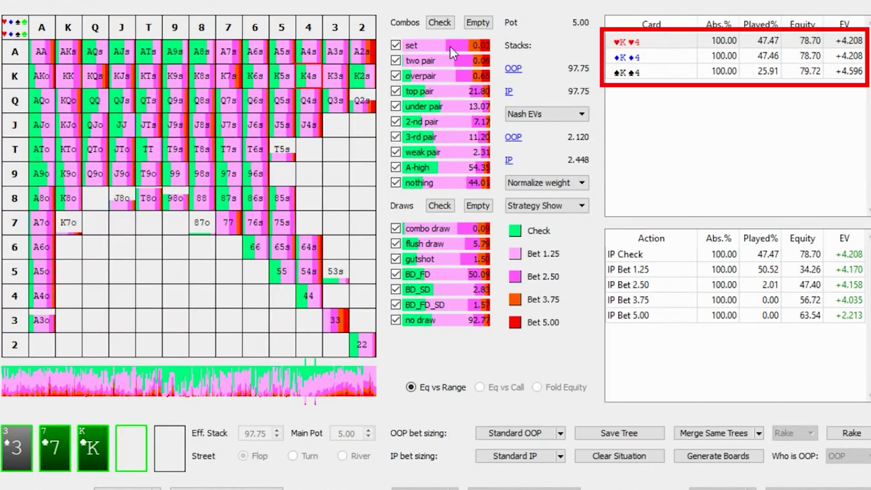
Step: Filter the range to top pair combos only and inspect the offsuit king hands that remain
click(478, 24)
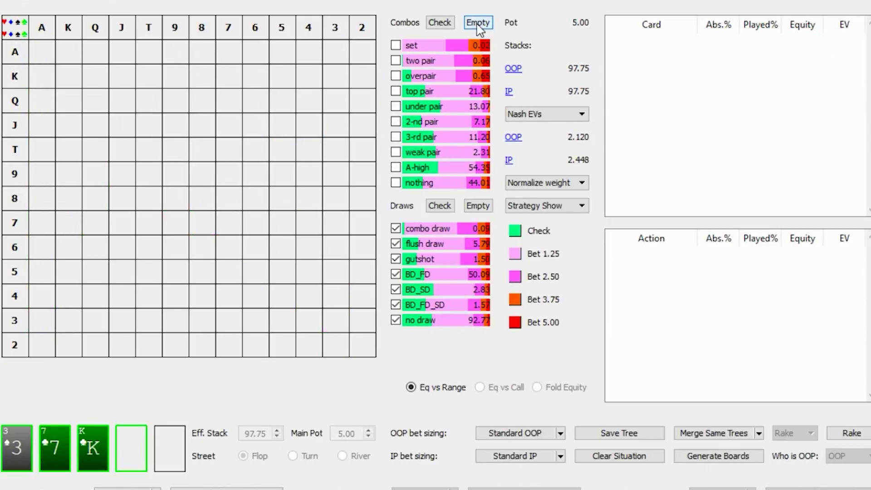
click(405, 92)
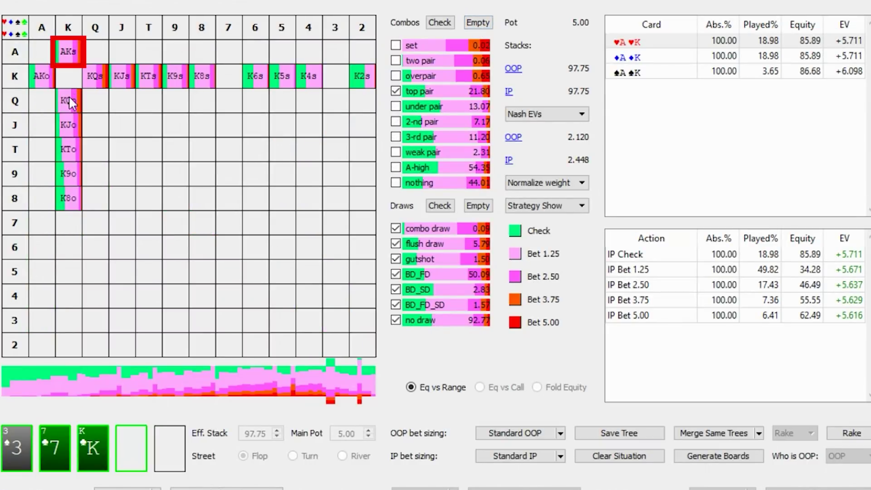
click(66, 114)
click(65, 156)
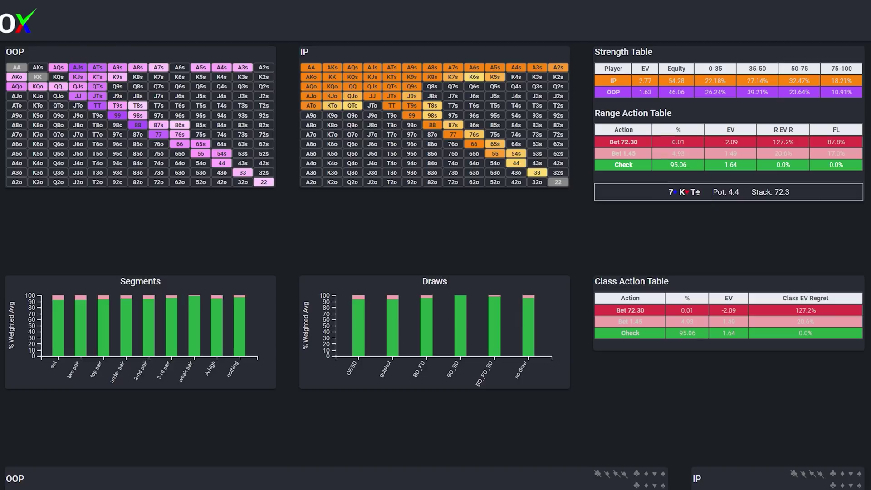
Step: Examine the betting and checking frequencies of individual hands across the OOP range on the 7-K-T flop
mouse_move(271, 185)
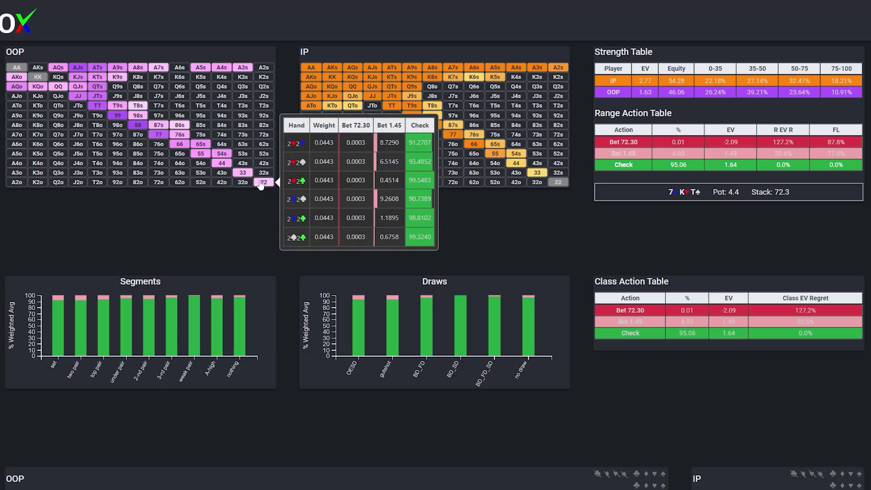
mouse_move(208, 158)
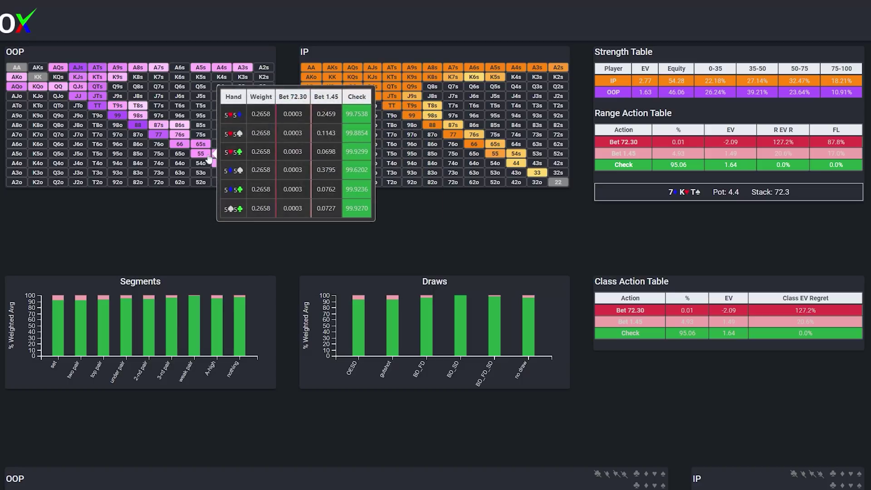
mouse_move(178, 133)
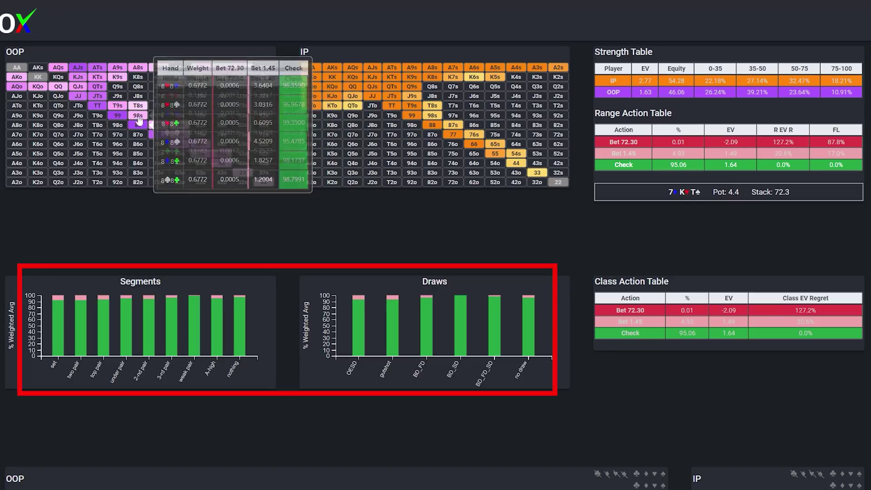
mouse_move(117, 115)
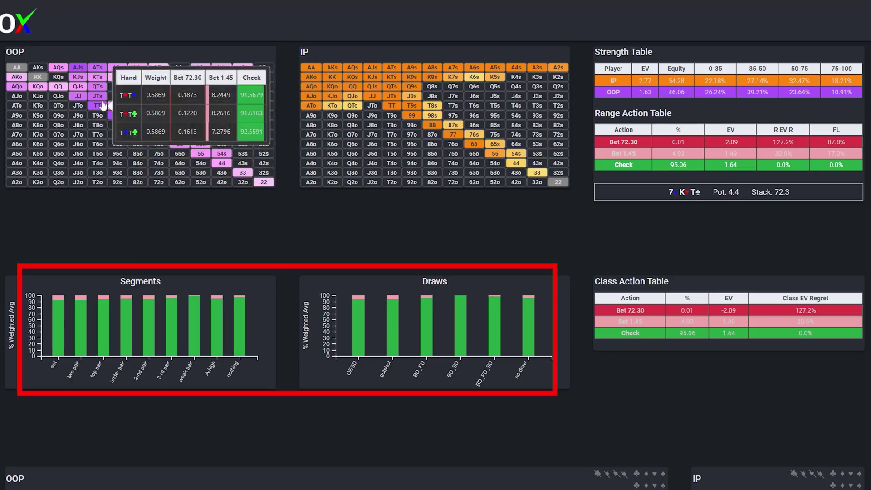
mouse_move(121, 74)
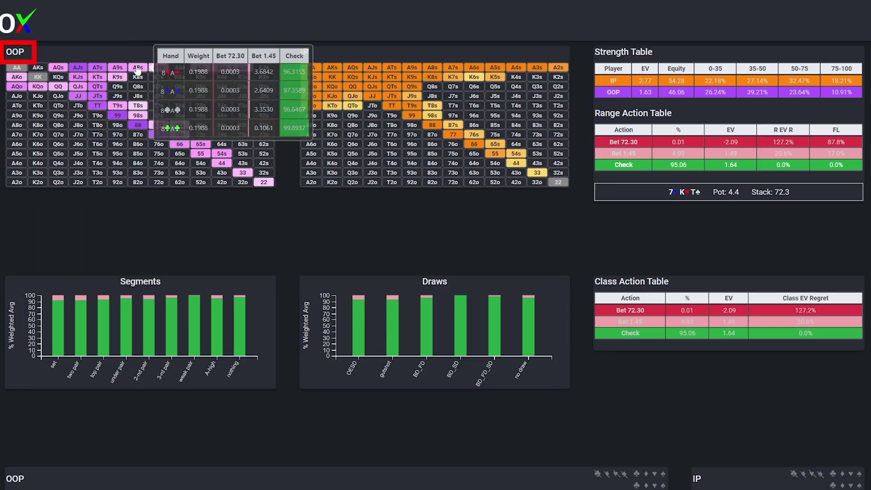
mouse_move(200, 74)
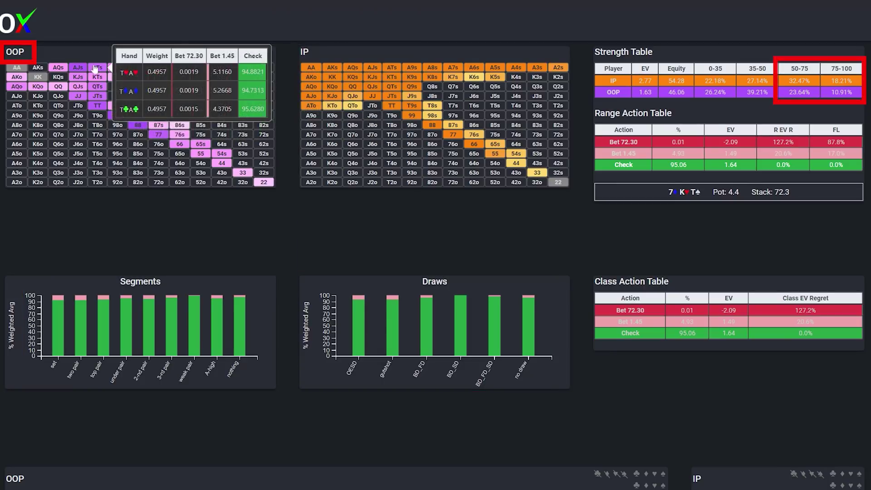
mouse_move(93, 79)
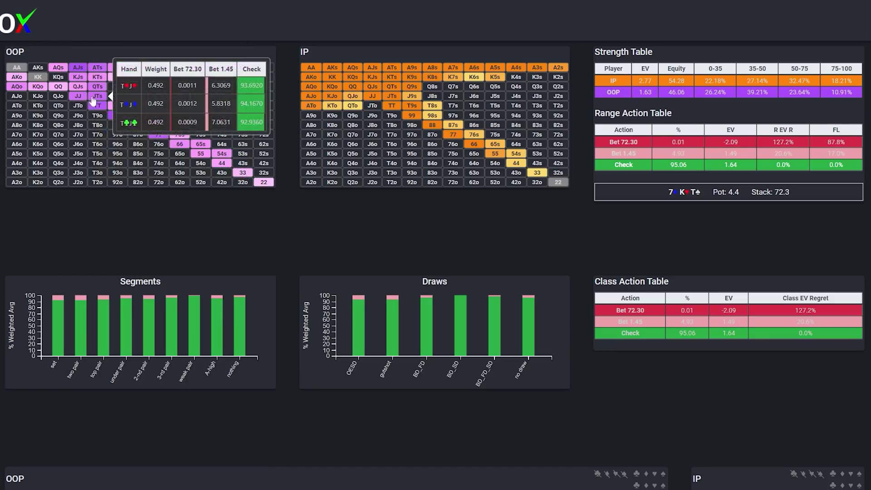
mouse_move(24, 88)
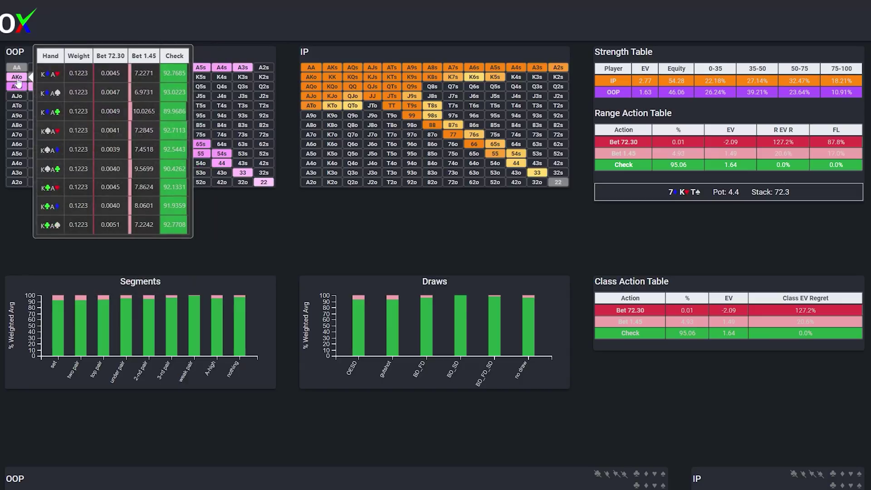
mouse_move(63, 90)
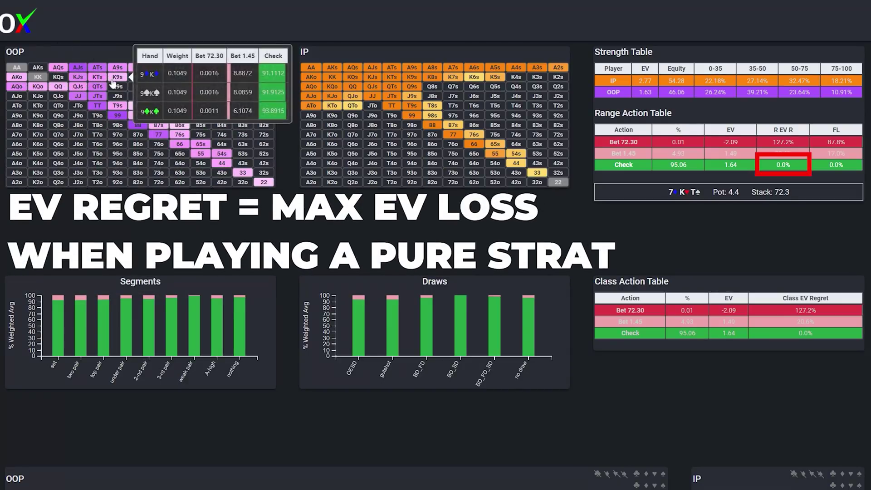
mouse_move(109, 95)
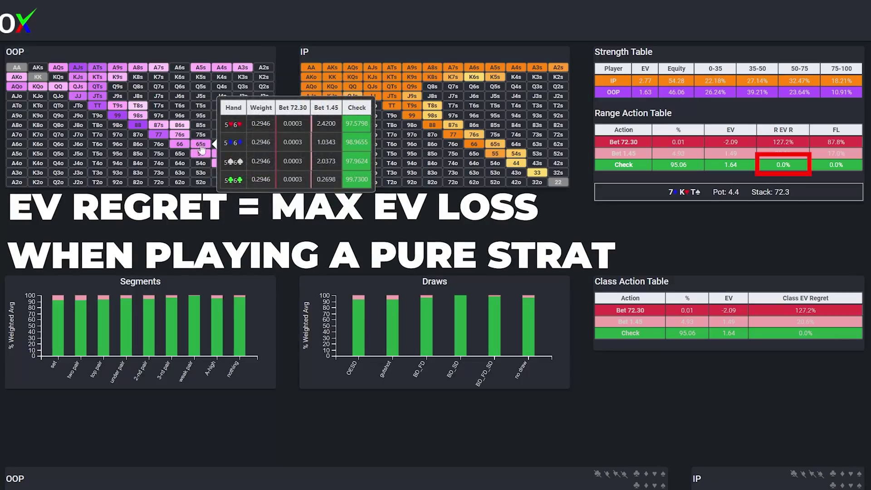
Step: Choose Check for OOP on the 7-K-T flop and examine the bet and check frequencies of individual hands in the IP range
click(604, 166)
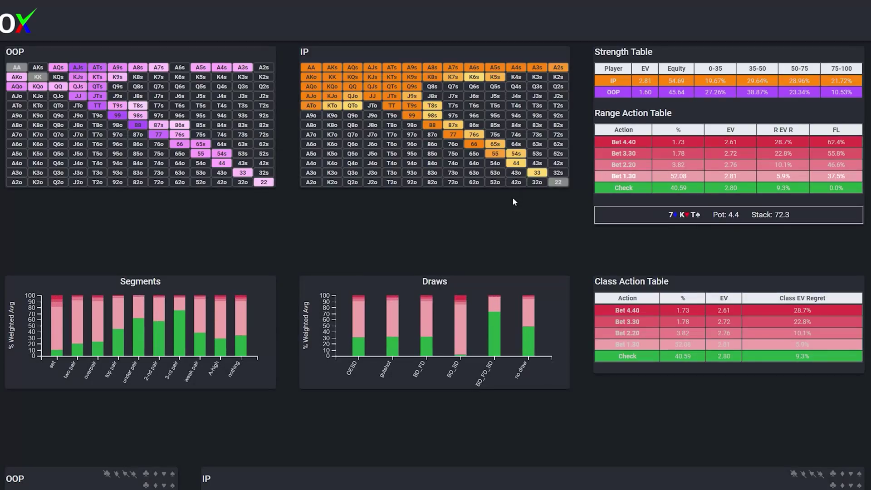
mouse_move(516, 158)
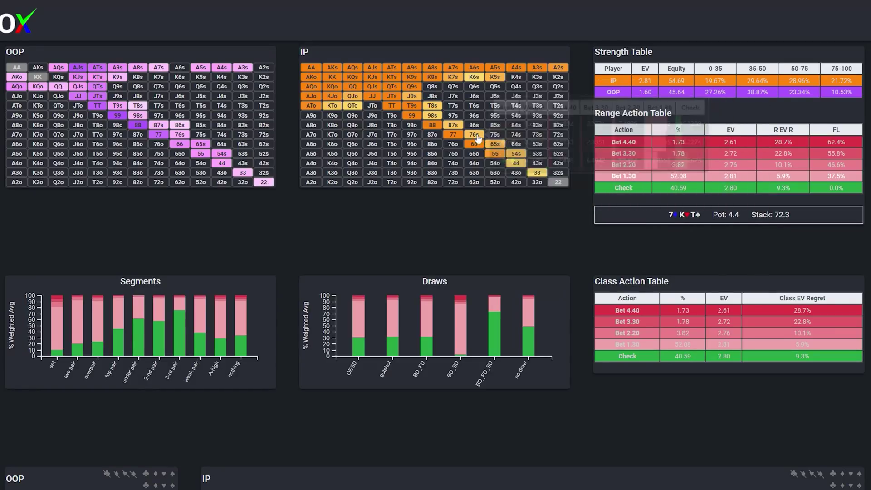
mouse_move(452, 128)
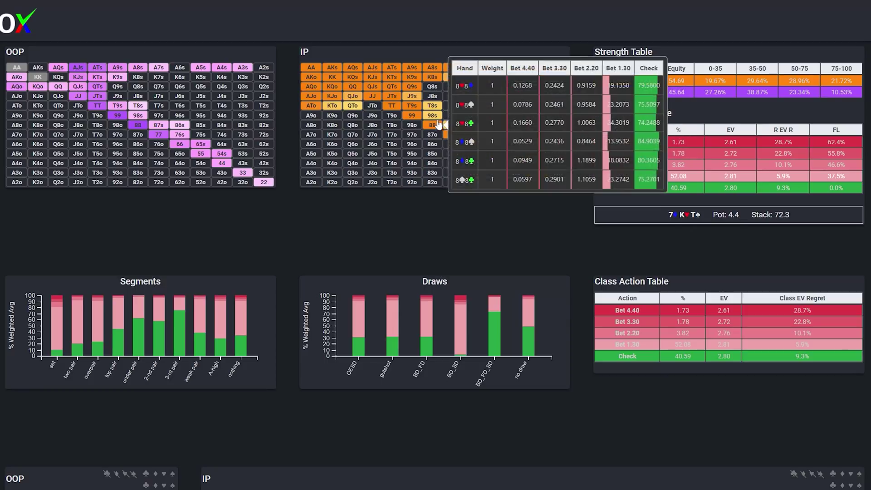
mouse_move(411, 116)
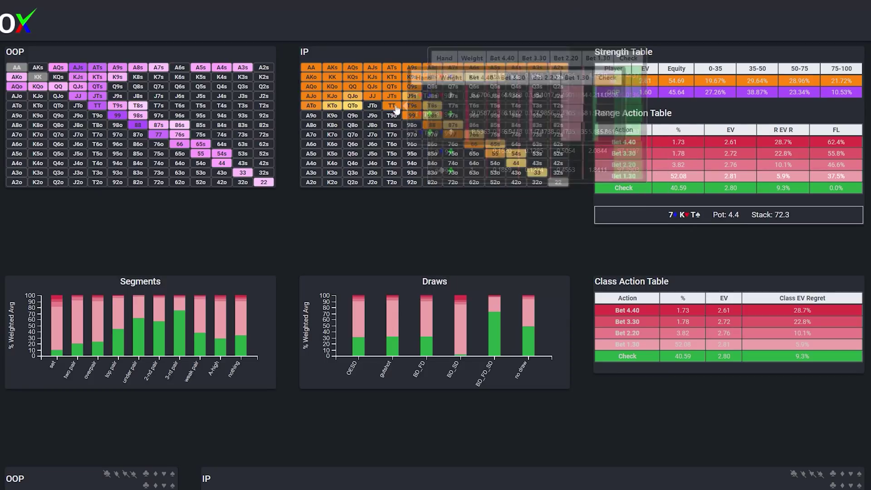
mouse_move(393, 101)
mouse_move(409, 85)
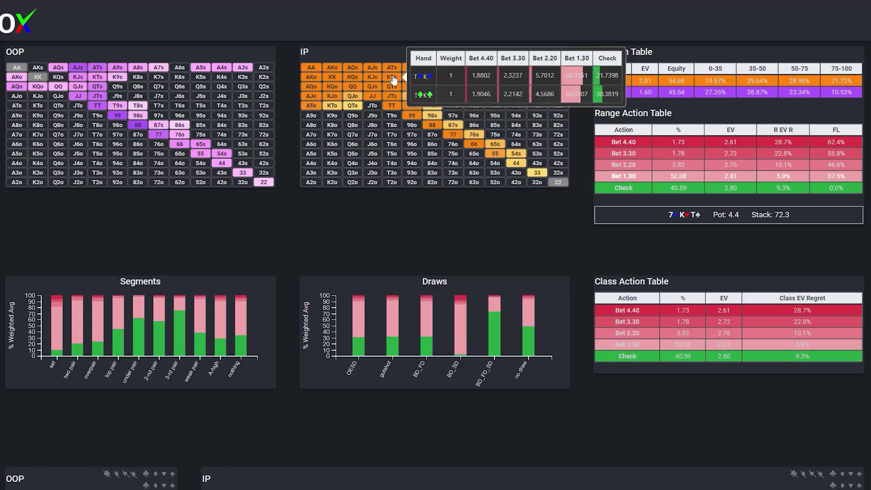
mouse_move(376, 68)
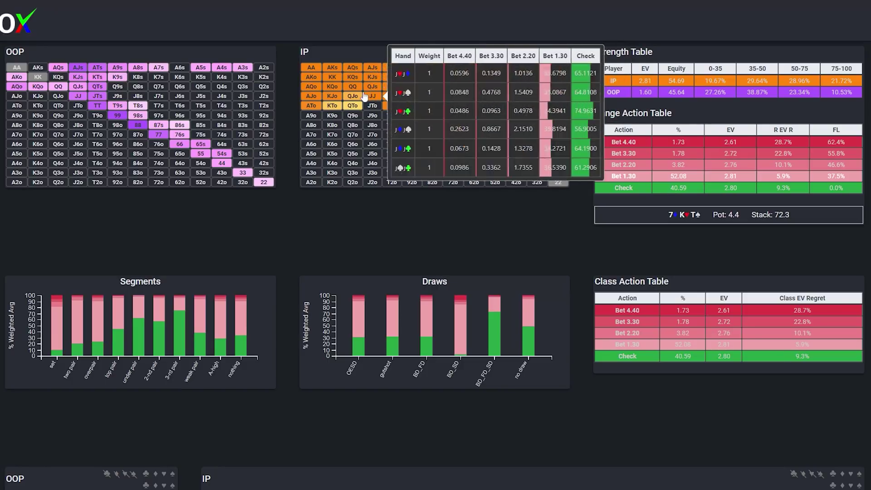
mouse_move(359, 89)
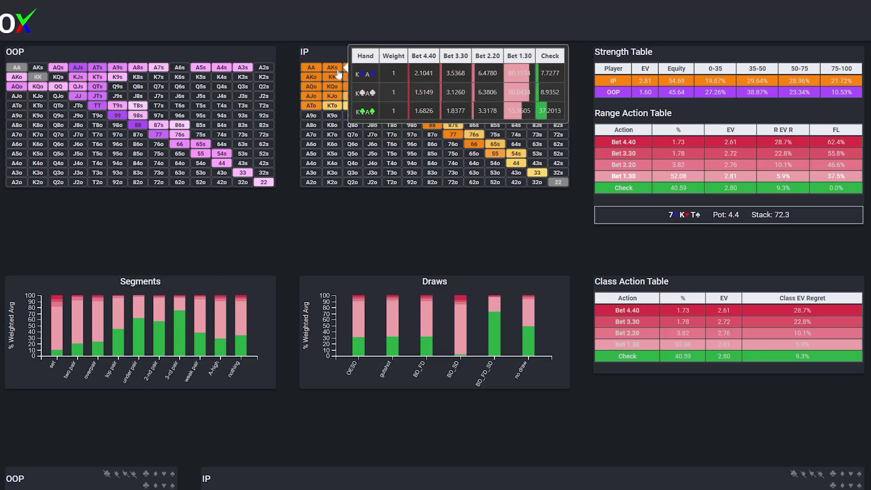
mouse_move(315, 96)
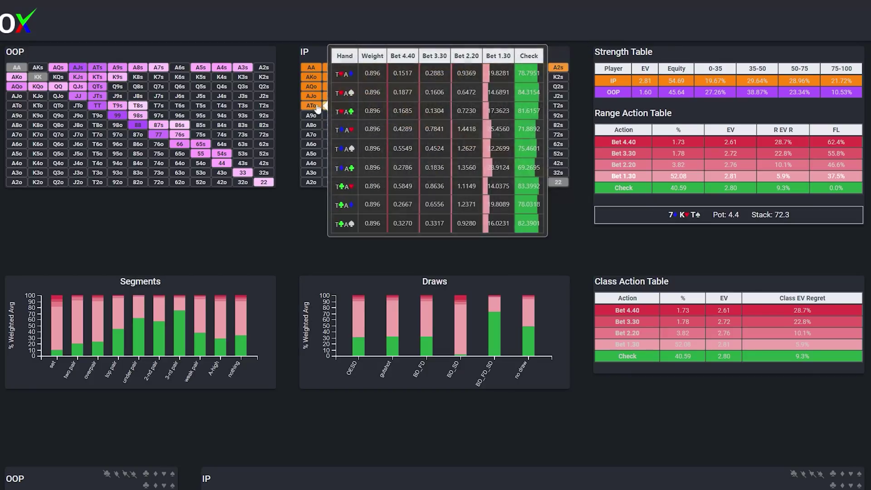
mouse_move(314, 71)
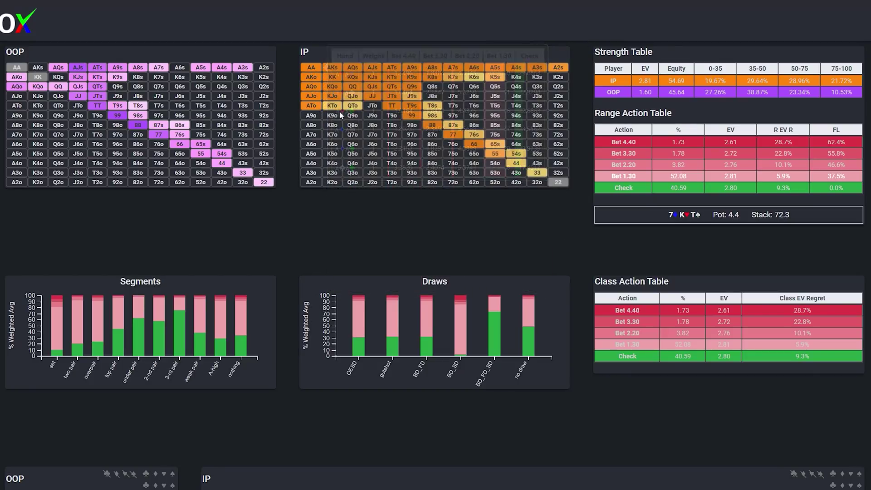
Step: Filter the IP range to sets, two pairs and overpairs, and briefly include top pairs to compare the Class EV Regret
click(56, 331)
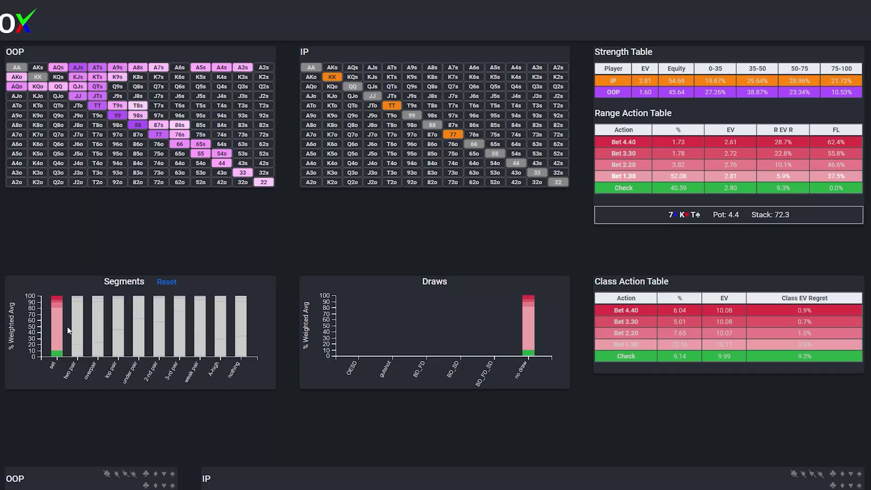
click(77, 332)
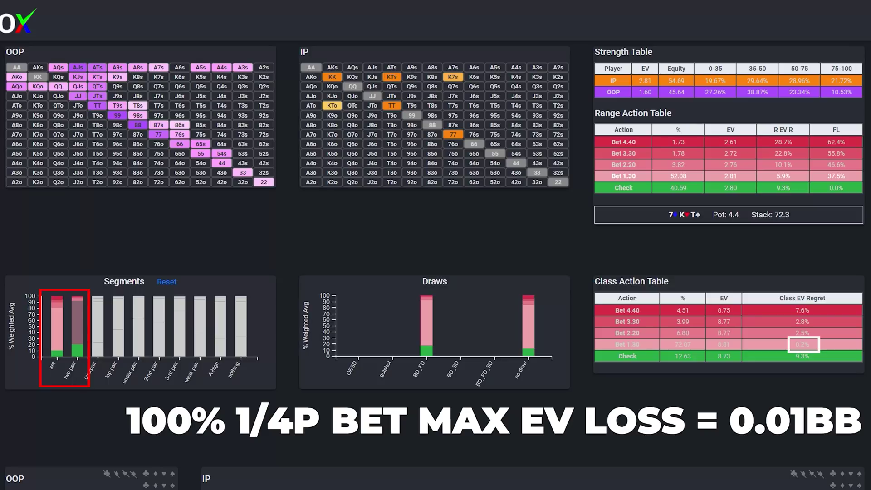
click(101, 335)
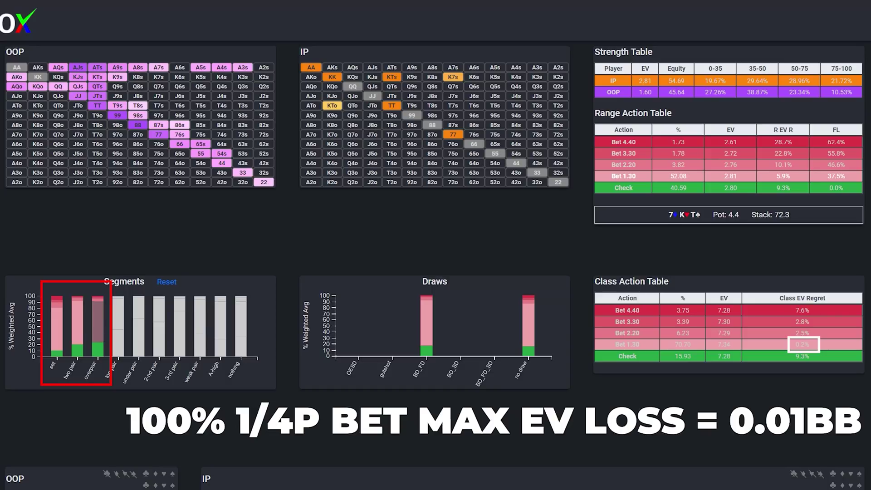
click(118, 335)
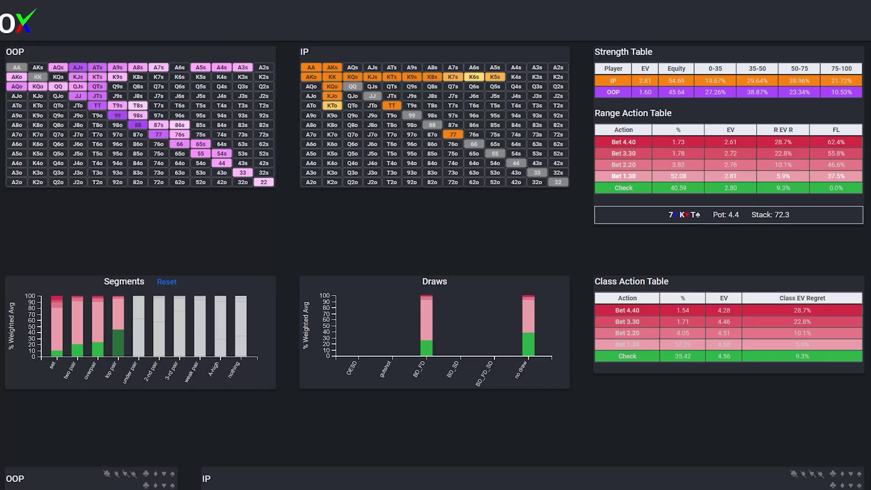
click(117, 335)
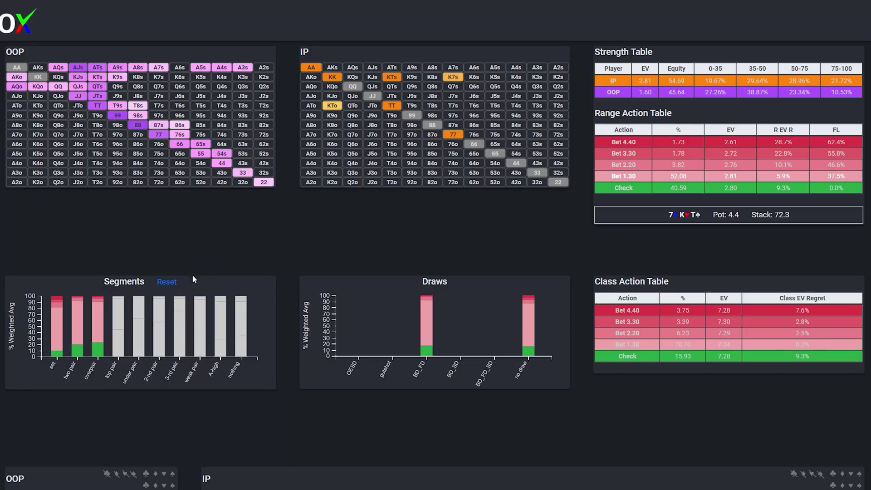
Step: Reset the segment filter and limit it to top, under, 2nd and 3rd pairs, briefly including weak pairs to compare the Class EV Regret
click(172, 283)
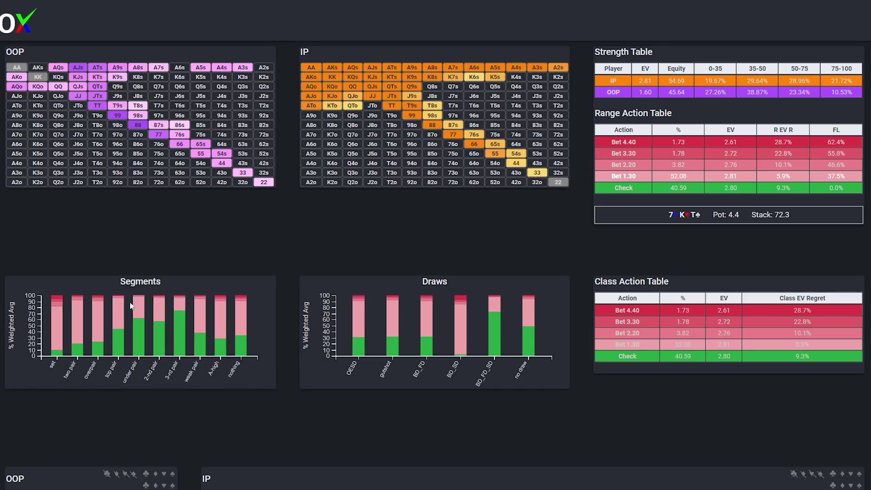
click(119, 323)
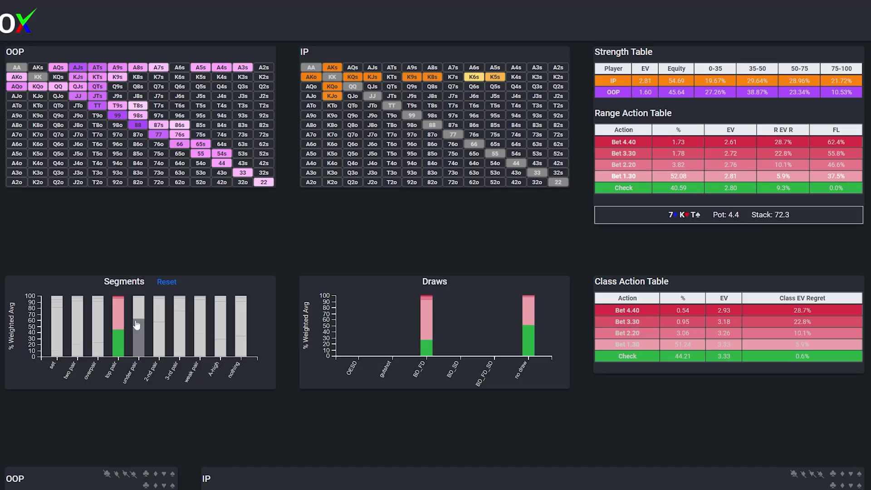
click(137, 322)
click(157, 324)
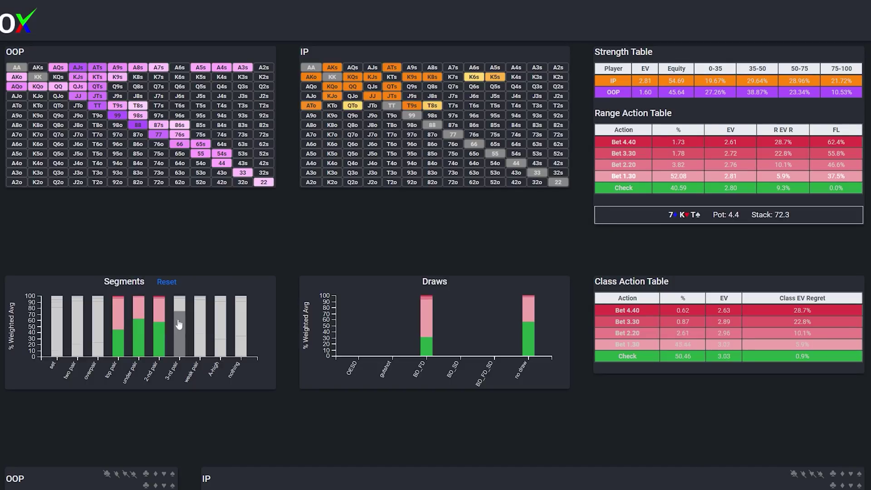
click(182, 323)
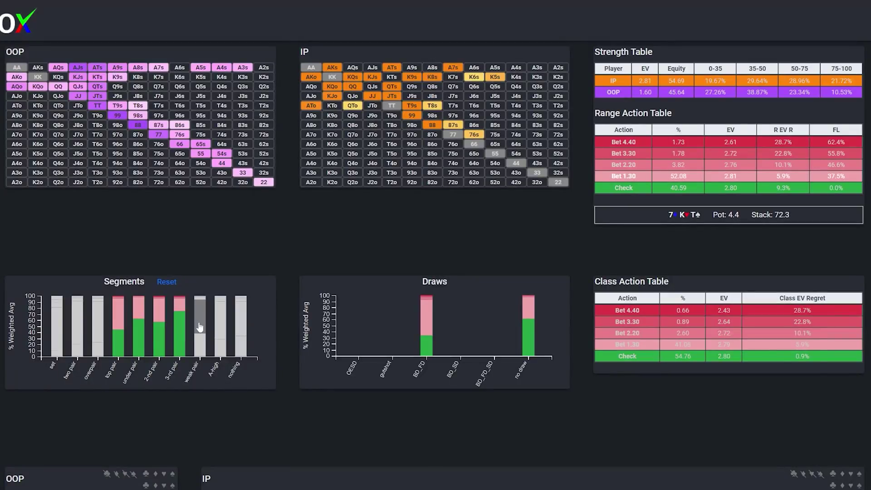
click(200, 327)
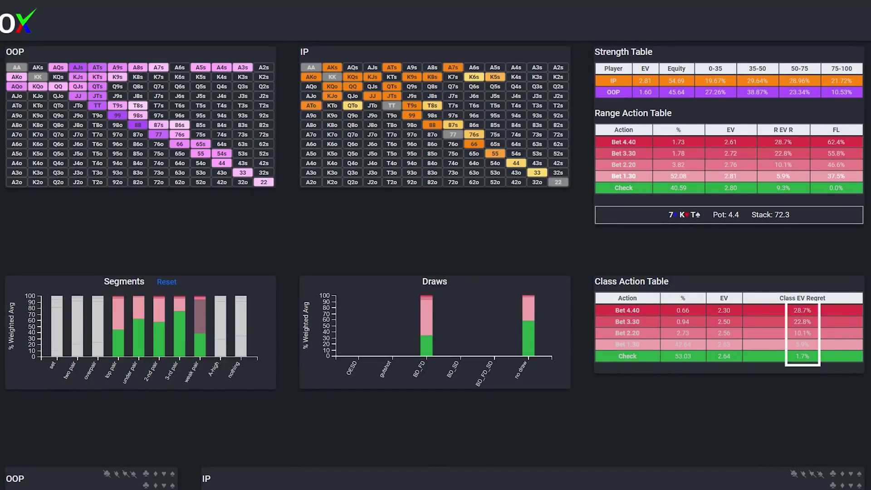
click(200, 327)
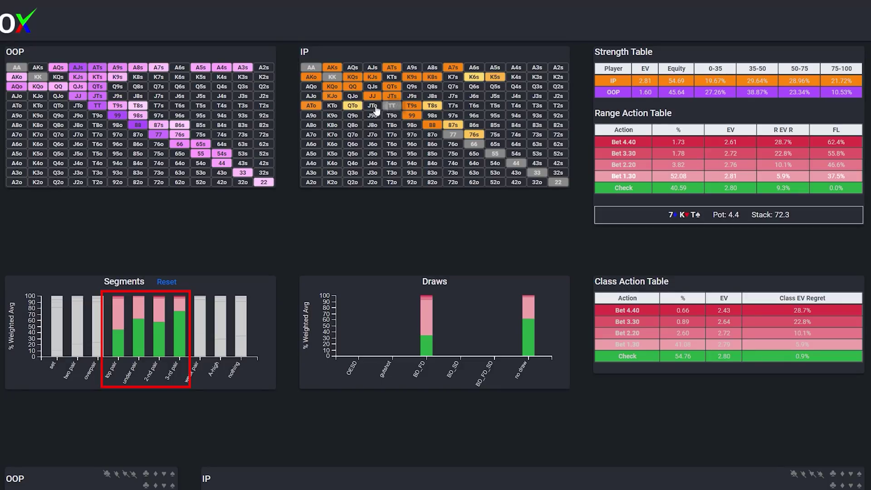
Step: Inspect the bet and check frequencies of 99, K5s, K9s, QQ, ATo and AKs in the filtered IP range
mouse_move(407, 110)
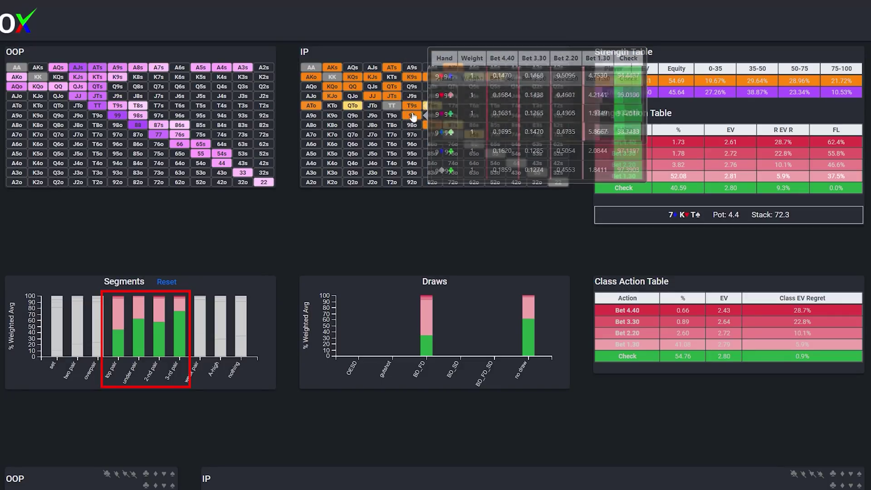
mouse_move(435, 127)
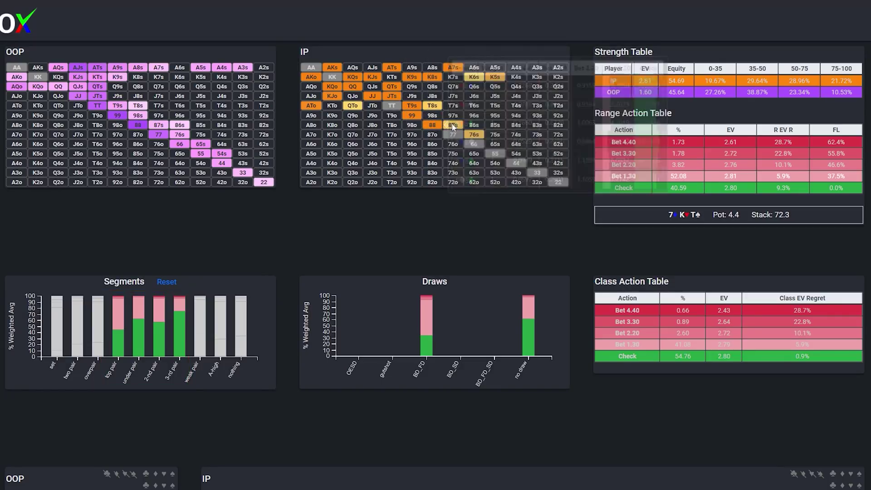
mouse_move(490, 86)
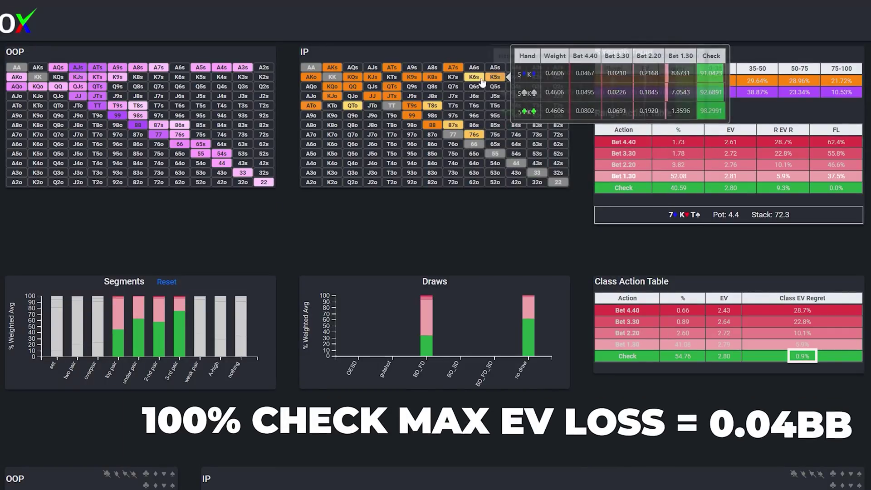
mouse_move(431, 84)
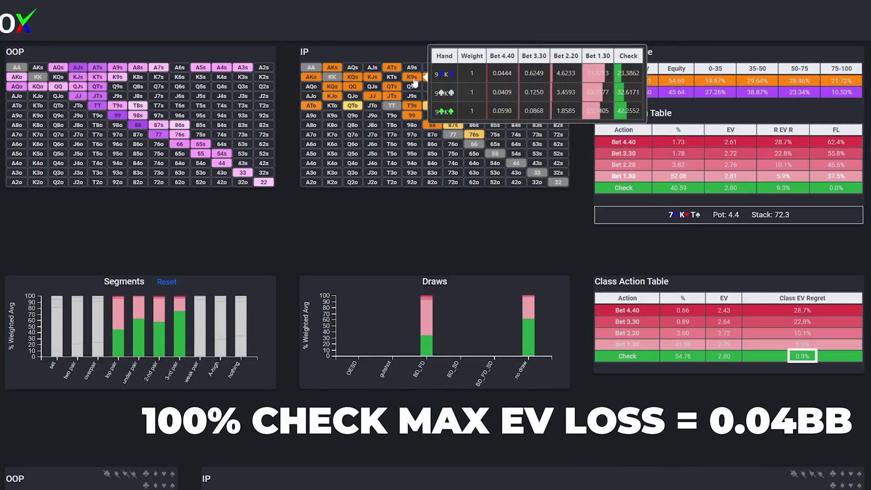
mouse_move(355, 91)
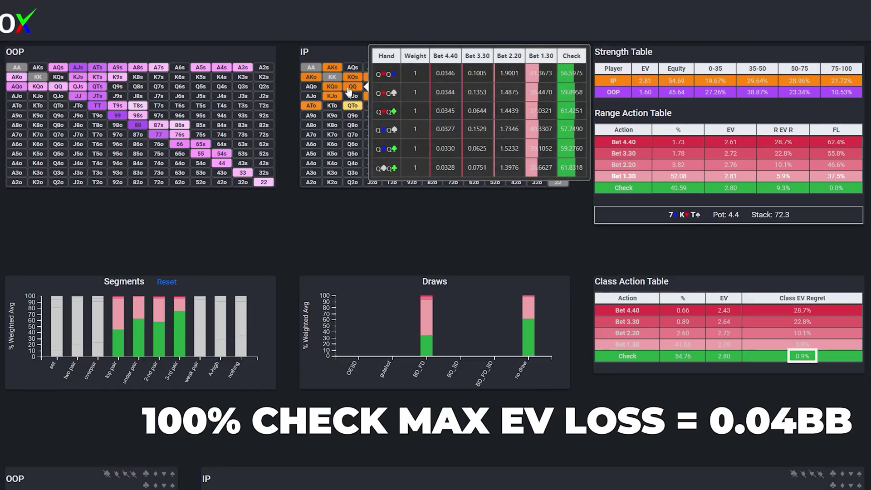
mouse_move(316, 105)
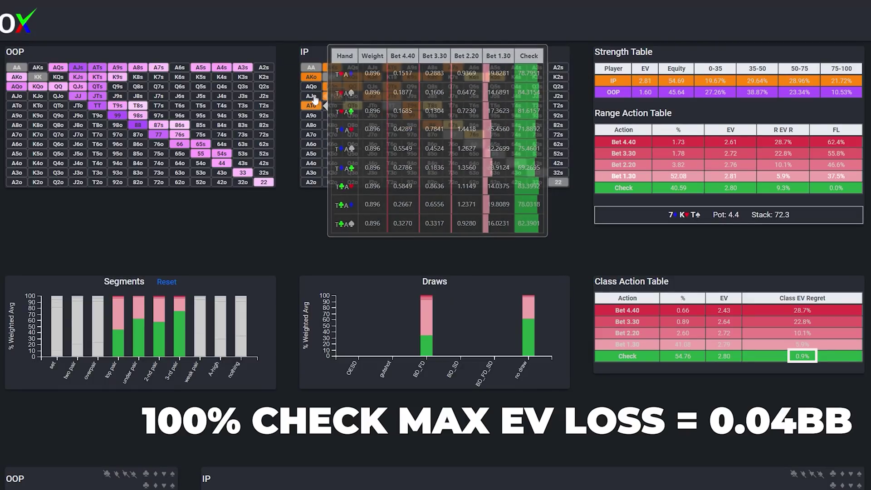
mouse_move(322, 74)
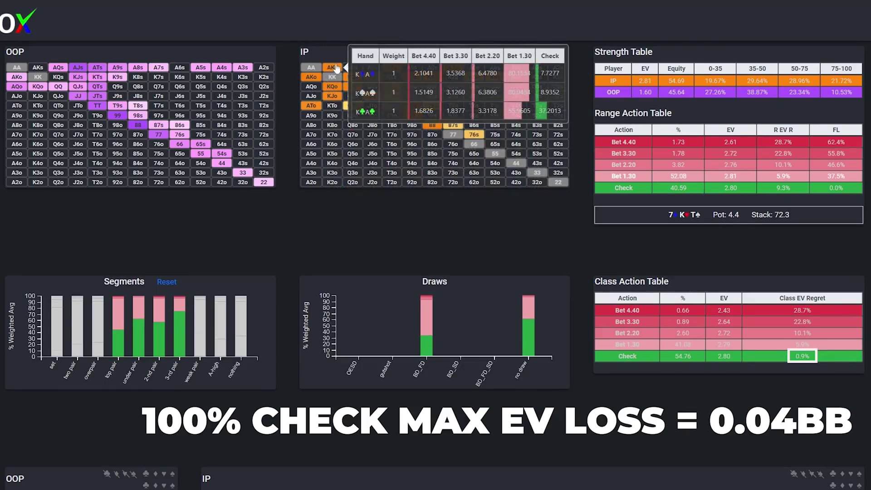
mouse_move(373, 80)
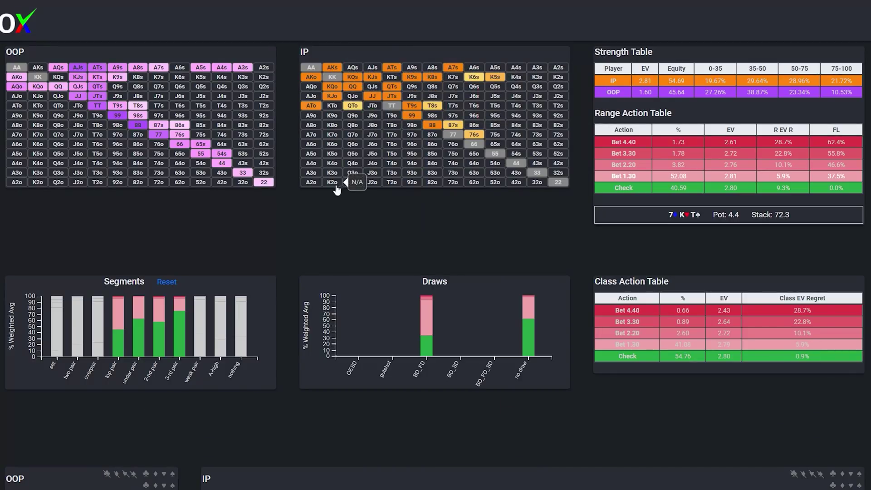
Step: Reset the segment filter, limit it to weak pair, A-high and nothing, and inspect individual IP hands such as 66
click(174, 285)
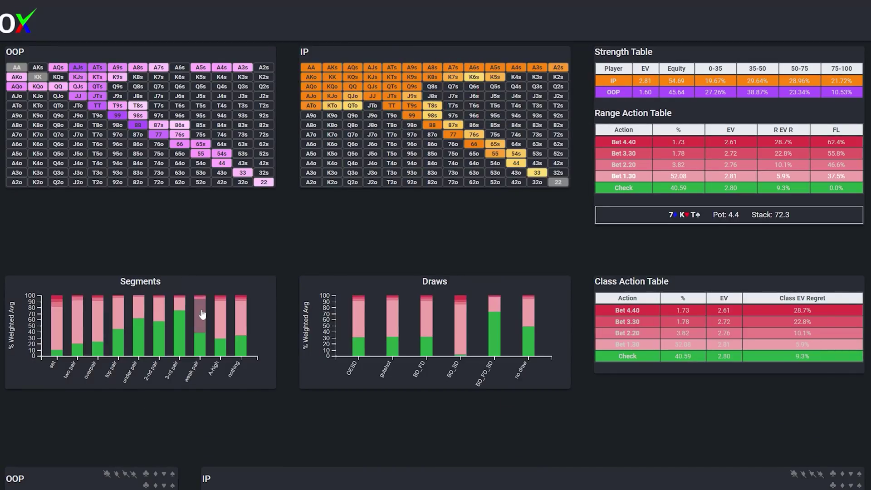
click(205, 317)
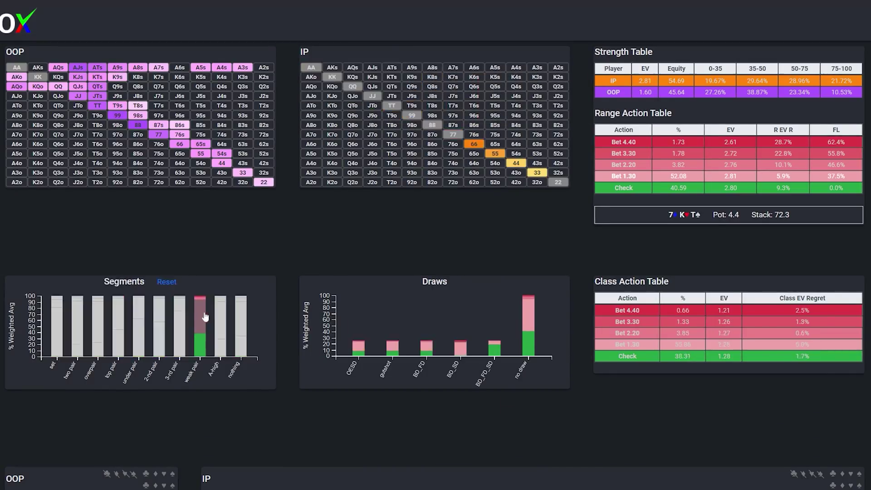
click(240, 318)
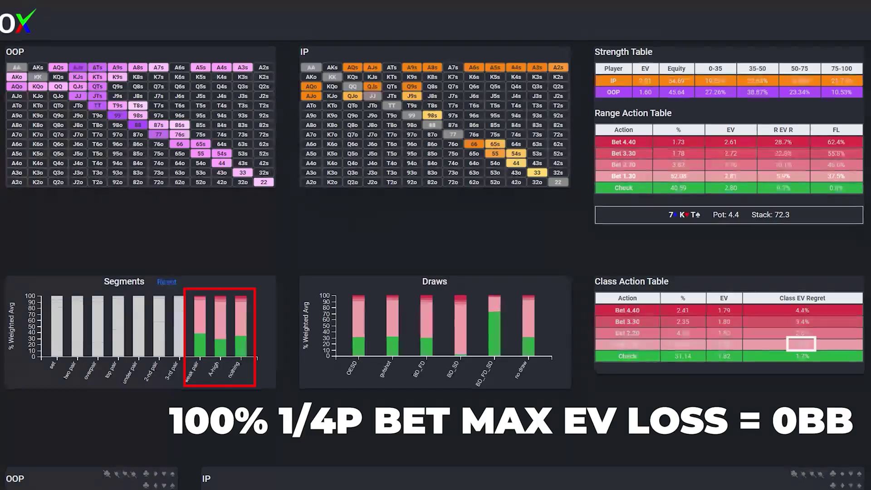
mouse_move(494, 146)
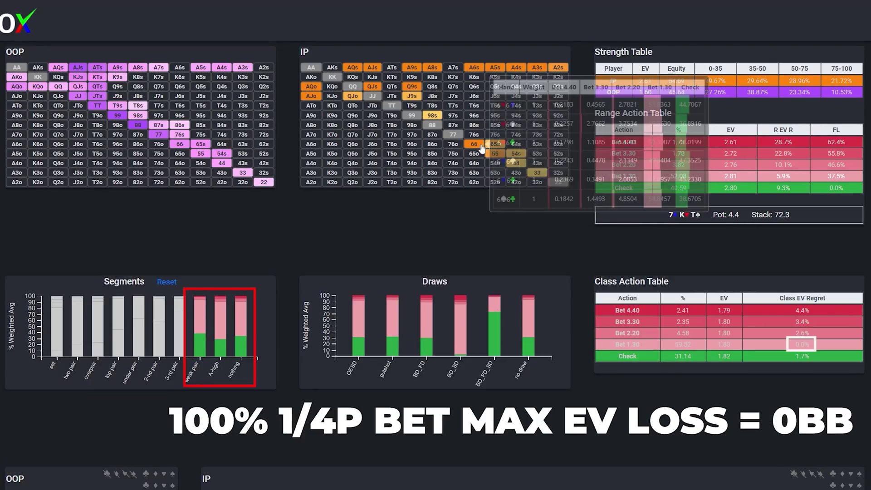
mouse_move(414, 70)
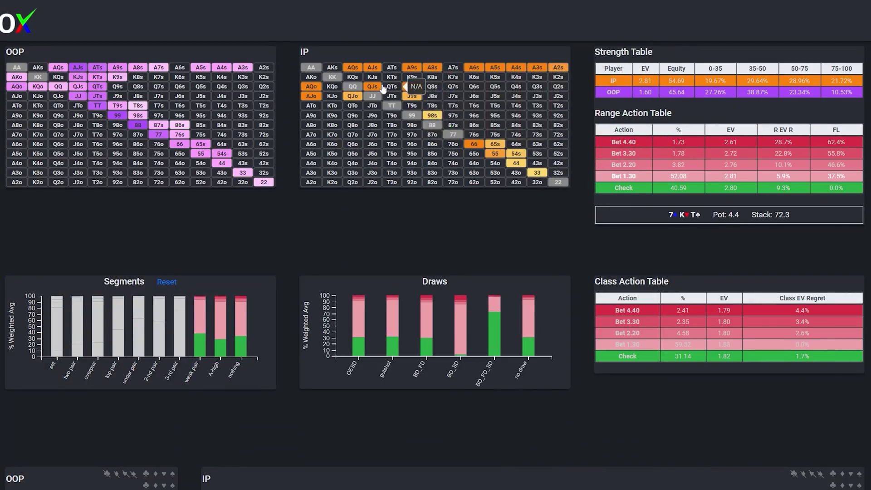
mouse_move(314, 89)
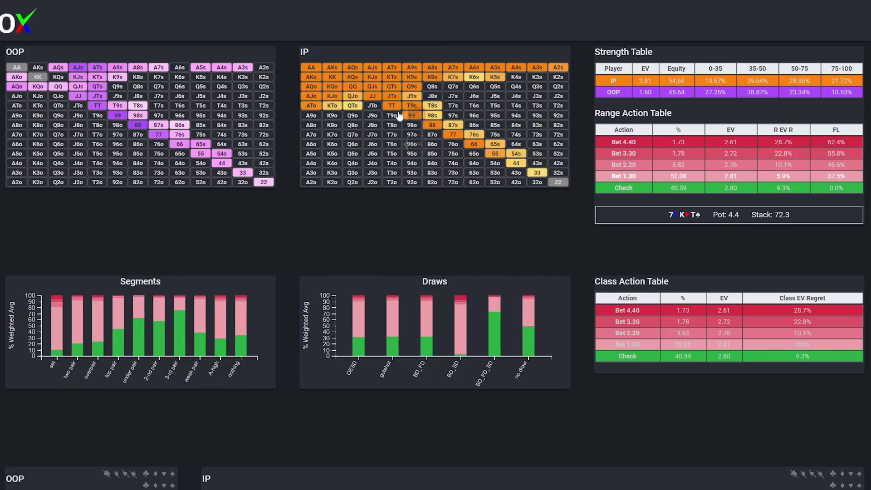
Step: Examine the bet and check frequencies of individual hands across the full IP range, plus the combo weights of 76s in the OOP range
mouse_move(372, 80)
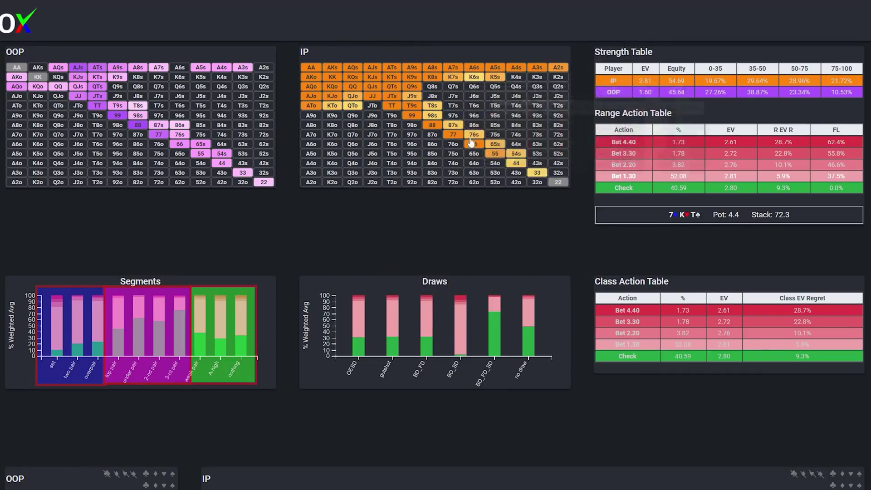
mouse_move(538, 176)
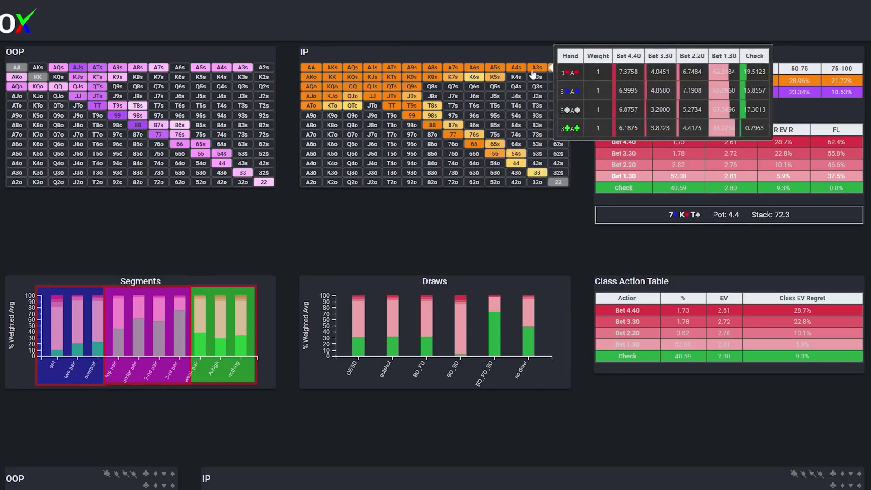
mouse_move(514, 73)
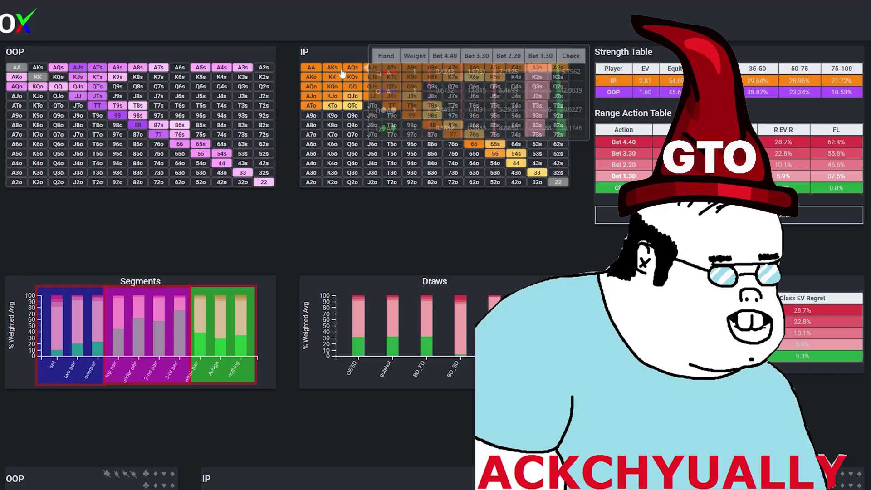
mouse_move(331, 73)
mouse_move(374, 115)
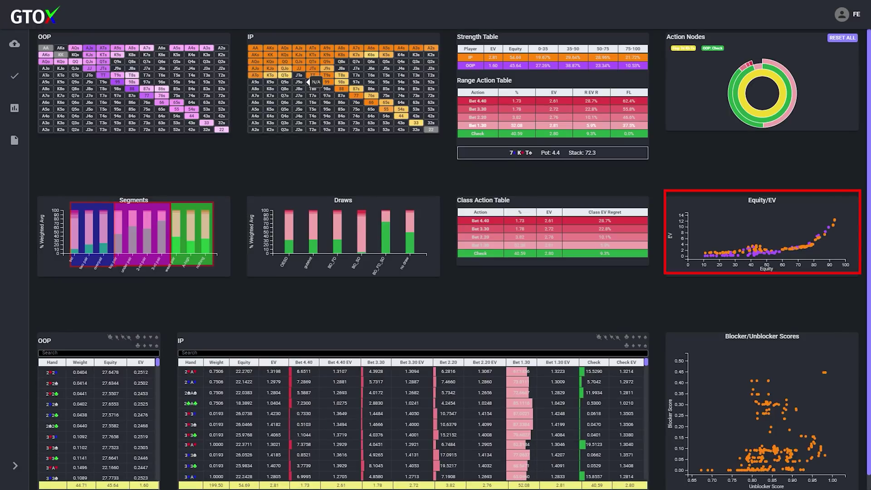
mouse_move(329, 82)
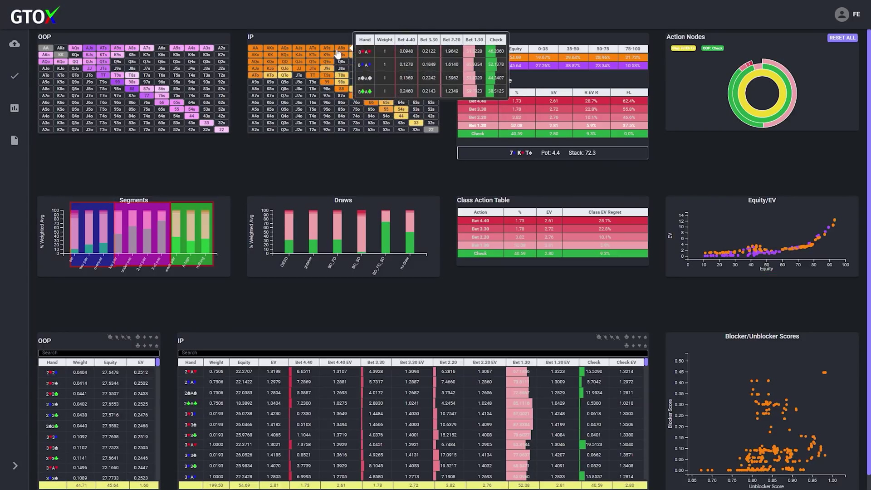
mouse_move(368, 53)
mouse_move(181, 106)
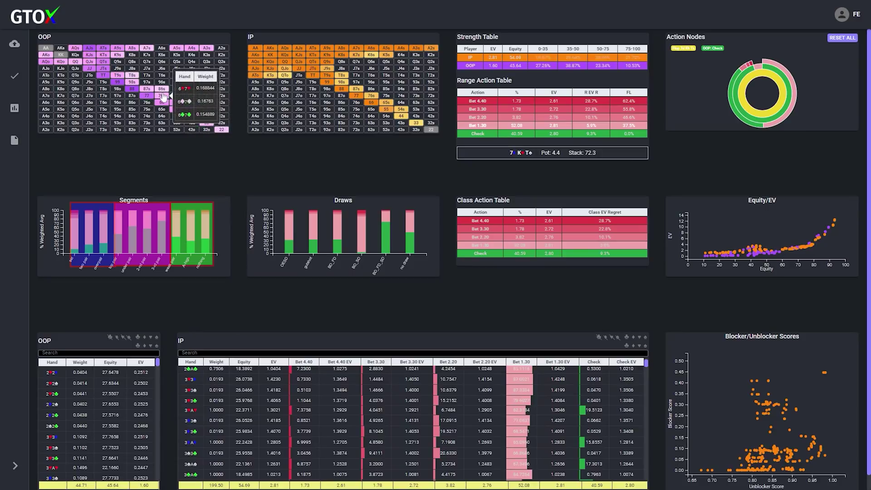
mouse_move(290, 62)
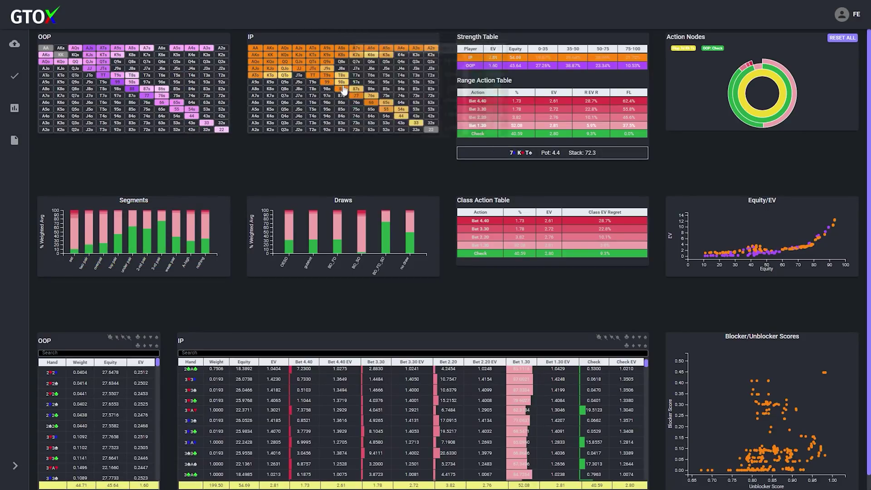
Step: Filter IP to sets, select the combos with the lowest unblocker scores in the Blocker/Unblocker Scores chart, and widen the selection to all sets
mouse_move(368, 99)
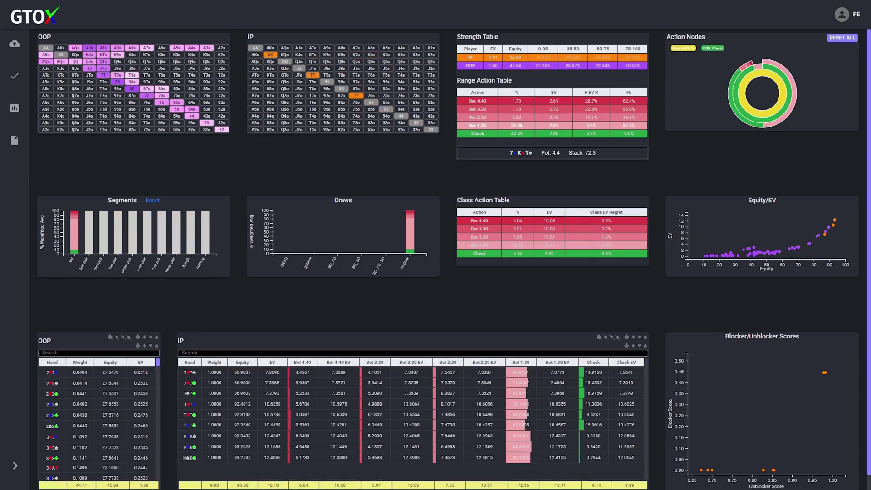
drag(717, 471, 719, 473)
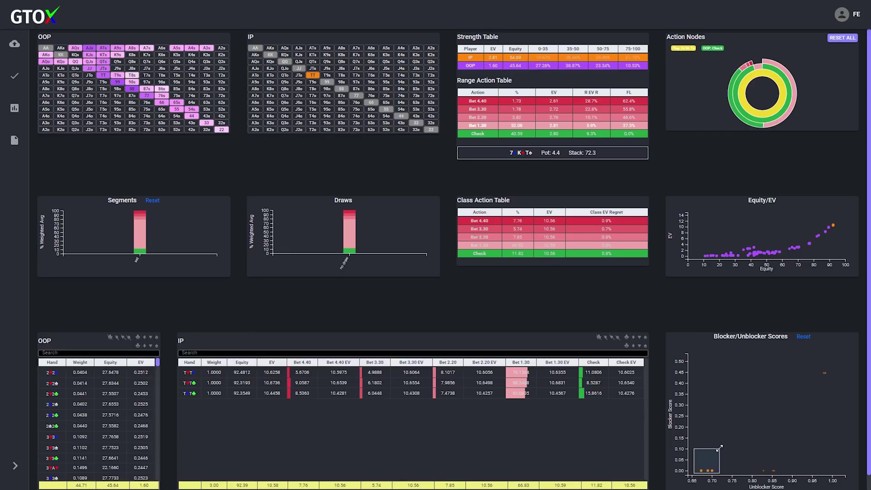
drag(825, 359, 838, 363)
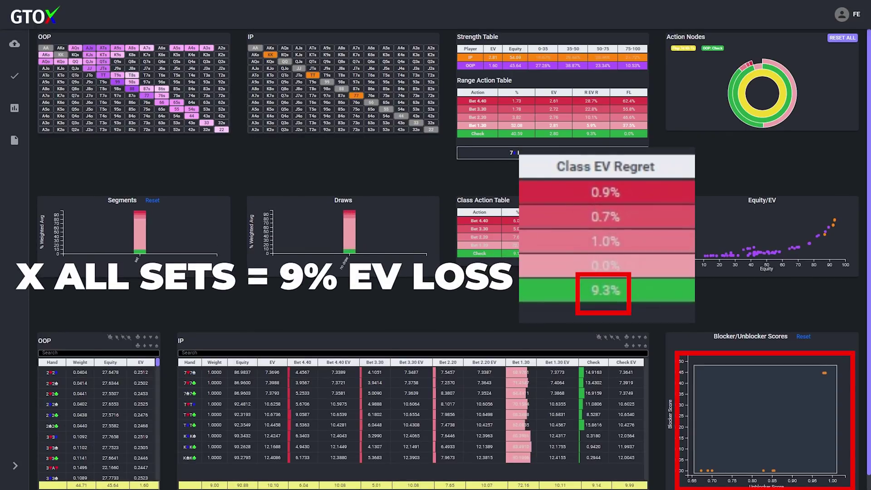
Step: Narrow the Blocker/Unblocker Scores selection to sets with unblocker scores of about 0.65 to 0.75, and reset the segment filter
drag(837, 364, 733, 438)
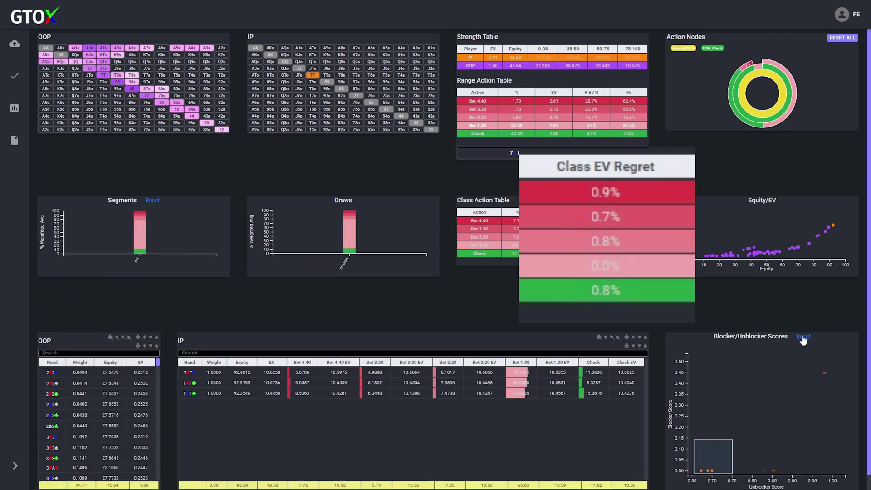
click(152, 205)
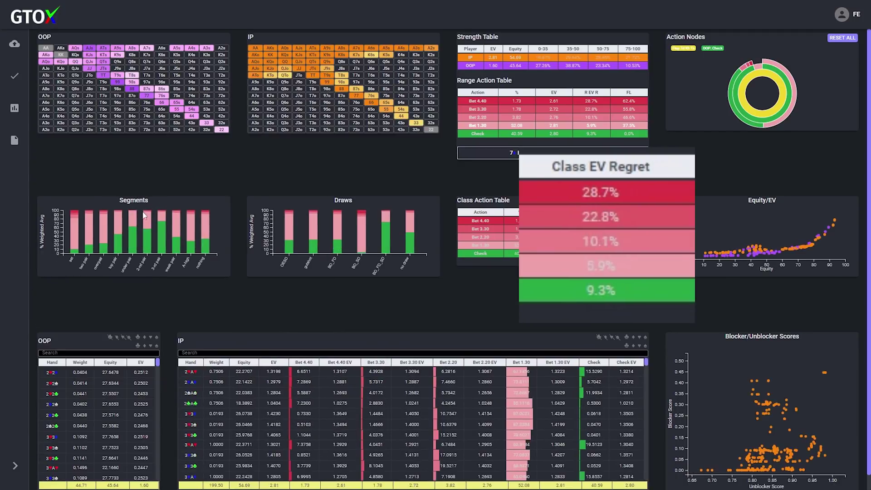
Step: Filter IP to top pair, compare Class EV Regret for the 75-100 and 50-75 equity buckets, and clear both filters
click(119, 231)
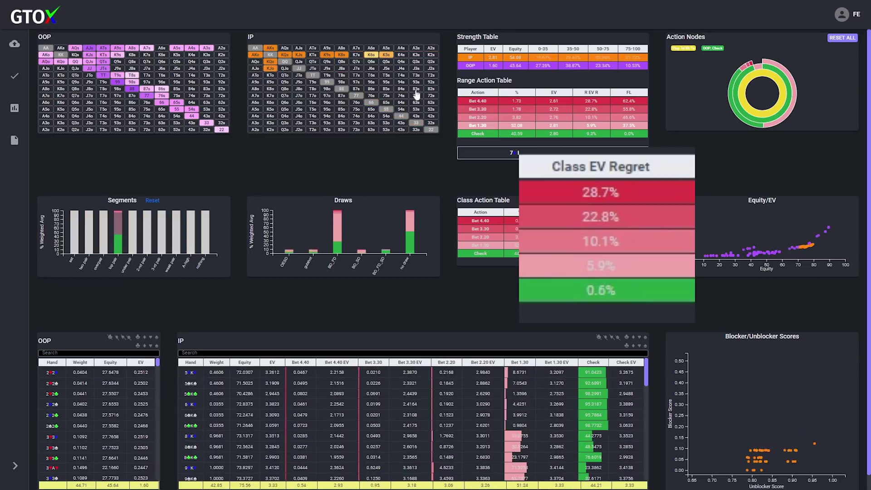
click(639, 59)
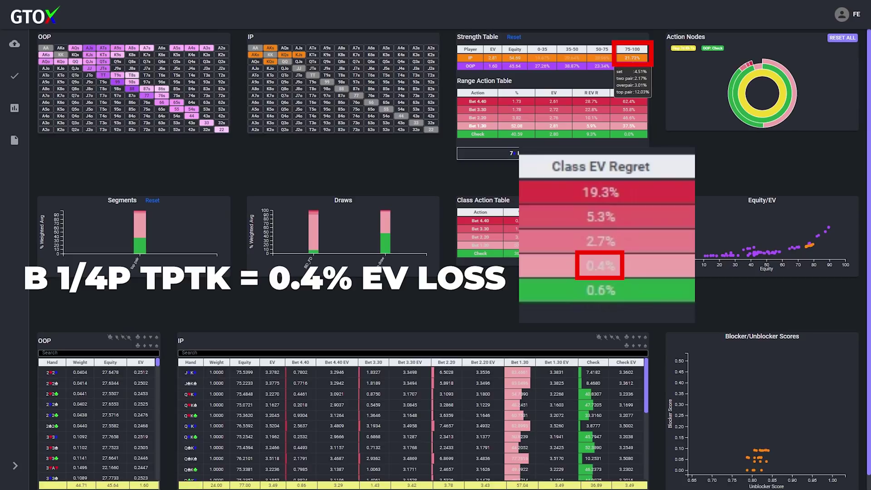
click(639, 59)
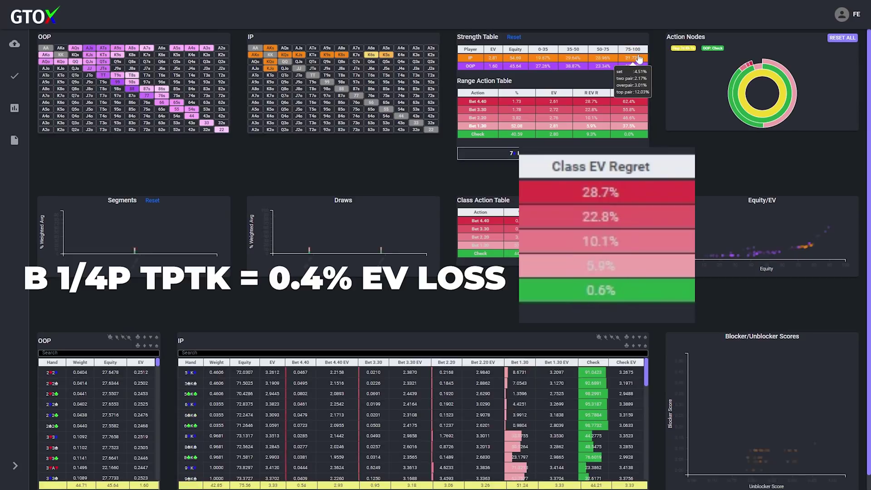
click(603, 58)
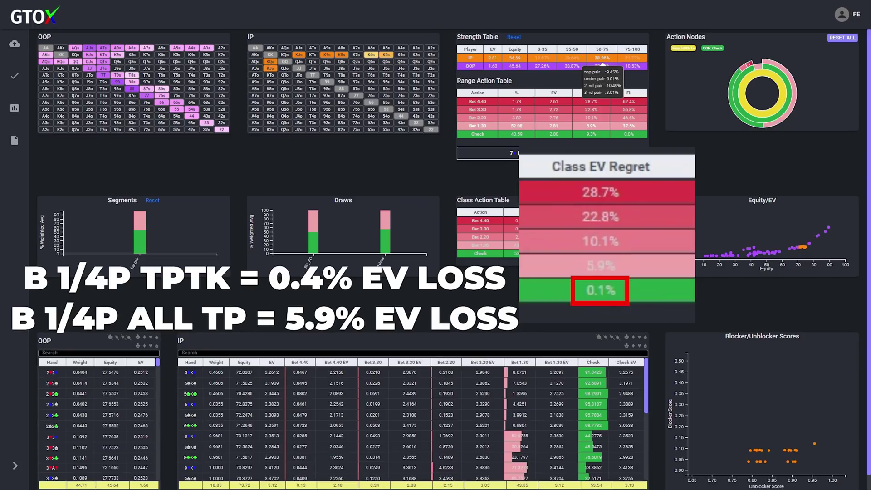
click(516, 37)
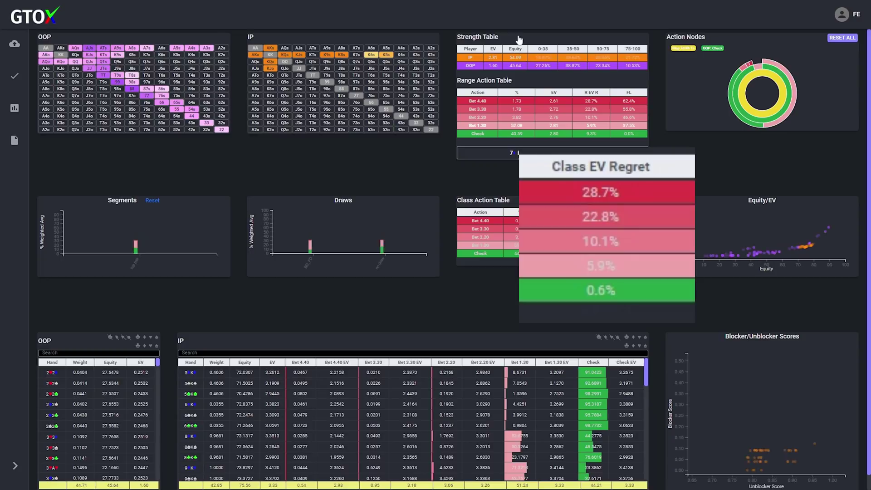
click(153, 200)
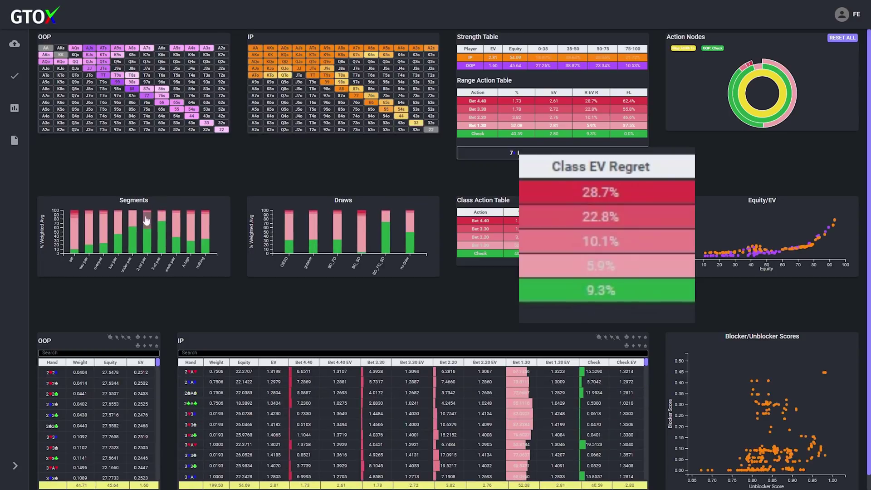
Step: Filter IP to under pair, 2nd pair and 3rd pair, compare BD_FD with no-draw EV regret, and reset the filters
click(136, 230)
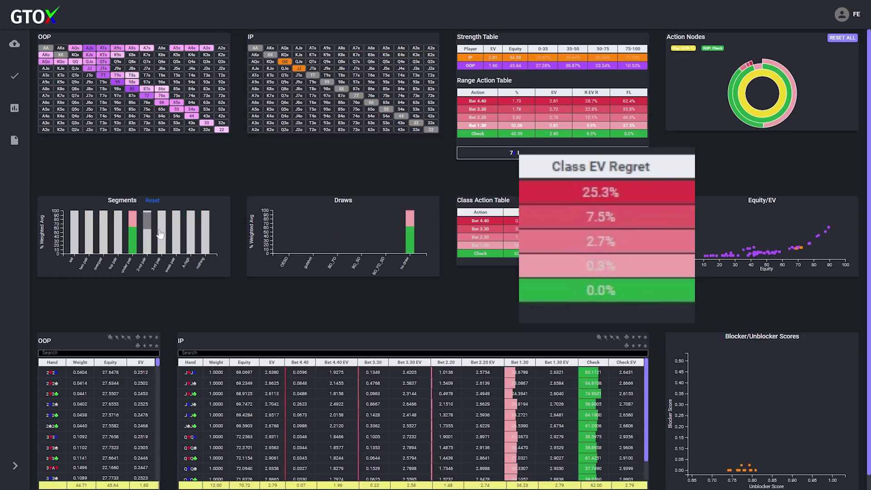
click(160, 234)
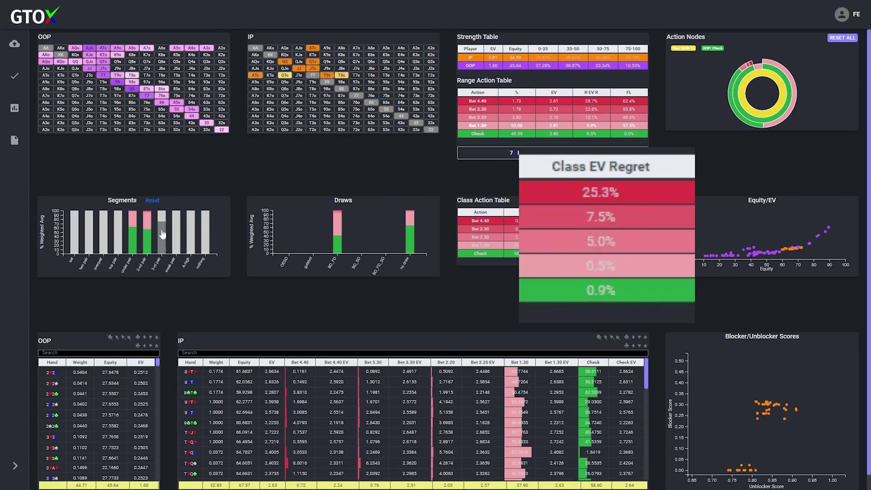
click(336, 230)
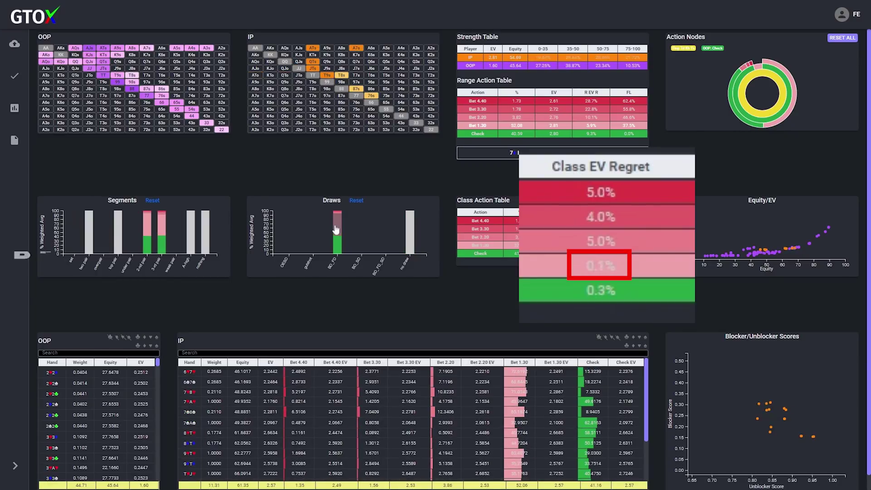
click(357, 201)
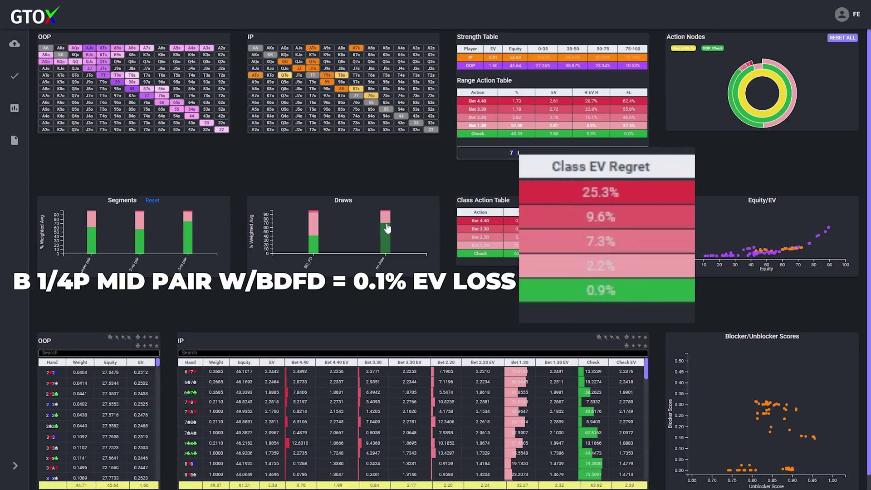
click(387, 228)
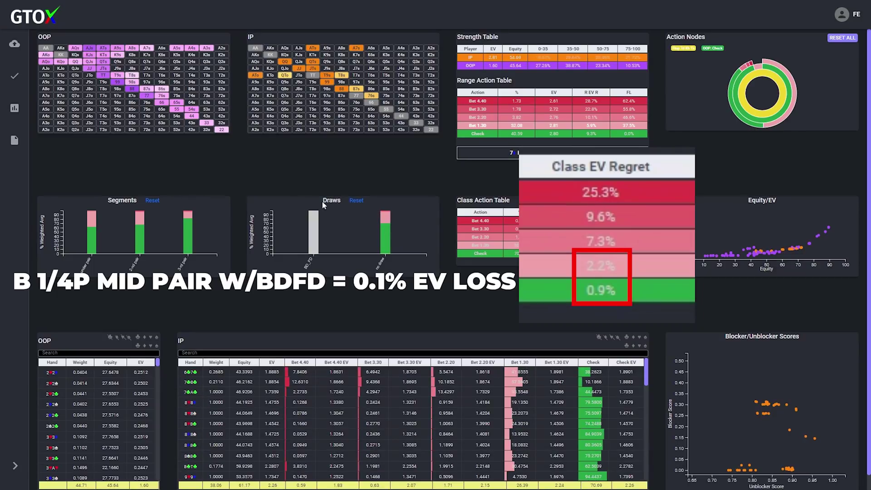
click(356, 200)
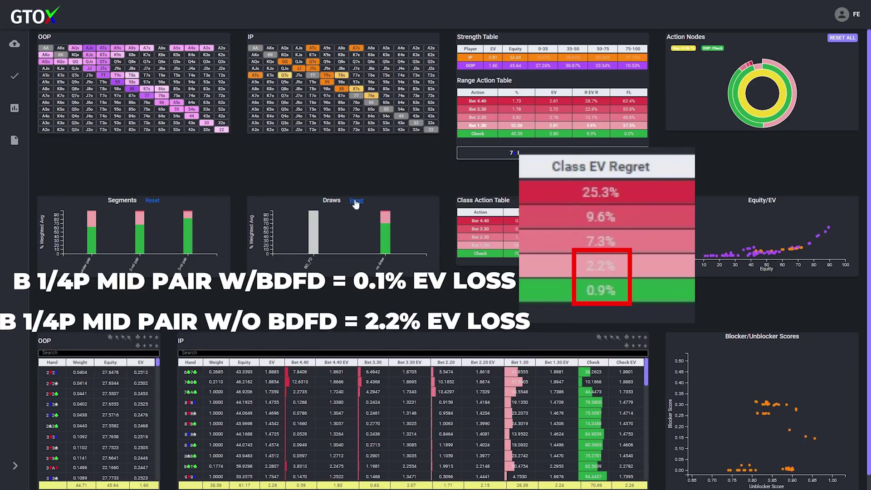
click(153, 201)
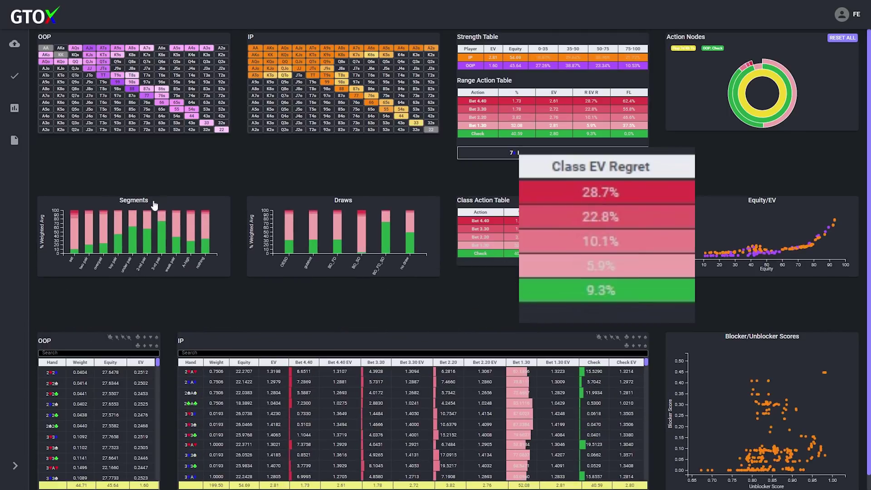
Step: Limit IP to 3rd pair, inspect the action frequencies of 88, 87s and 76s, and reset the segment filter
click(162, 232)
mouse_move(330, 85)
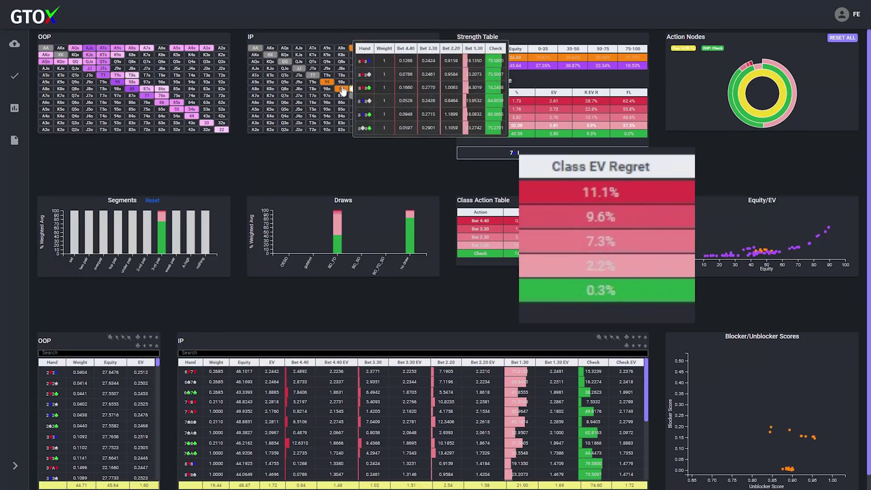
mouse_move(361, 52)
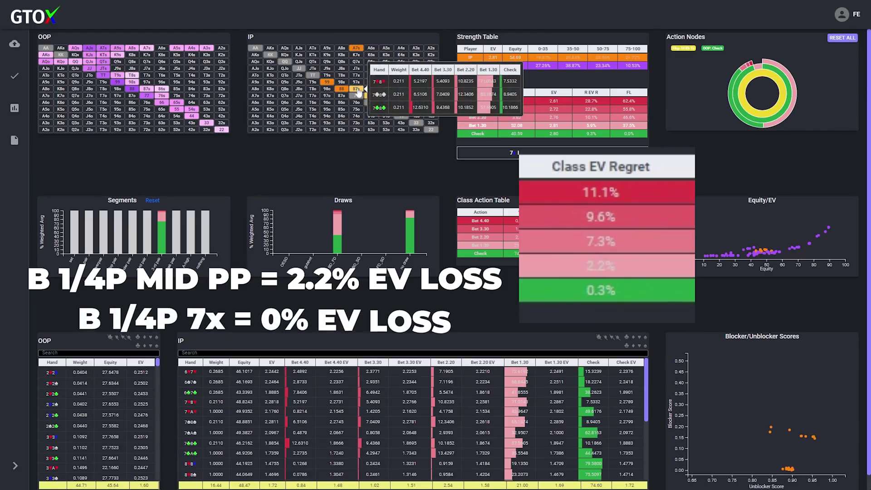
mouse_move(371, 99)
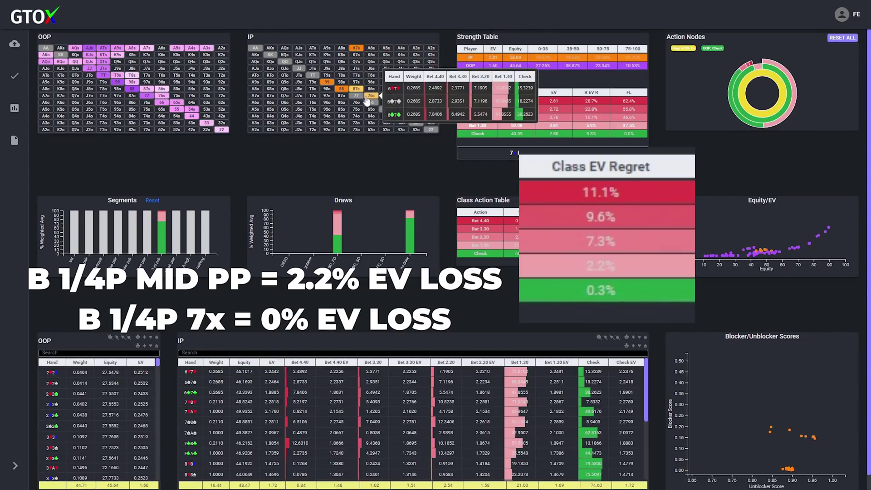
click(151, 201)
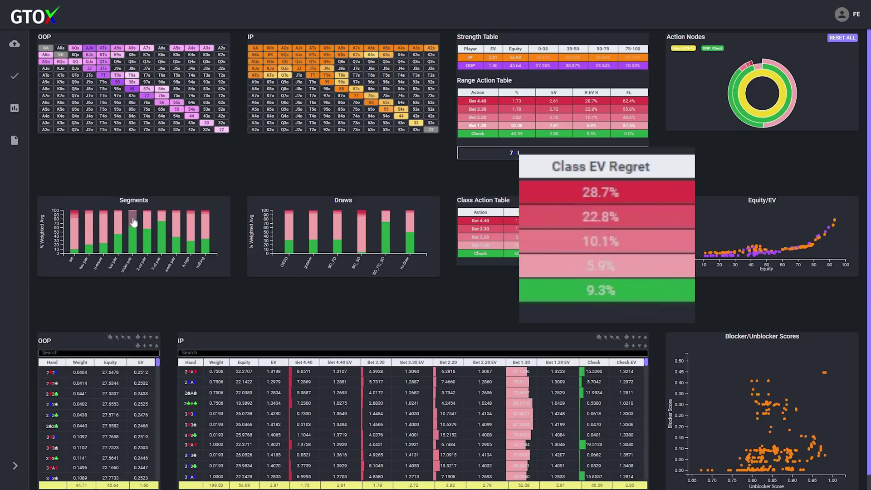
Step: Examine the under pair, 2nd pair and 3rd pair group again with the frequencies of QQ, and reset the segment filter
click(148, 225)
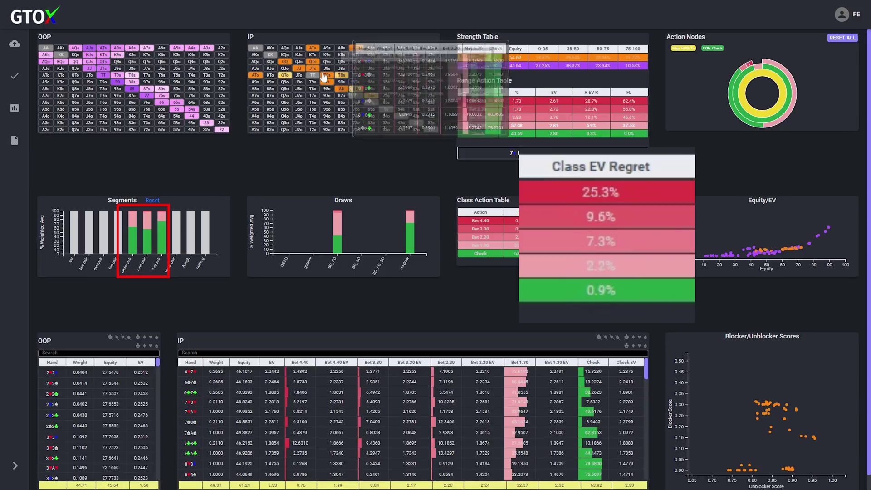
mouse_move(318, 70)
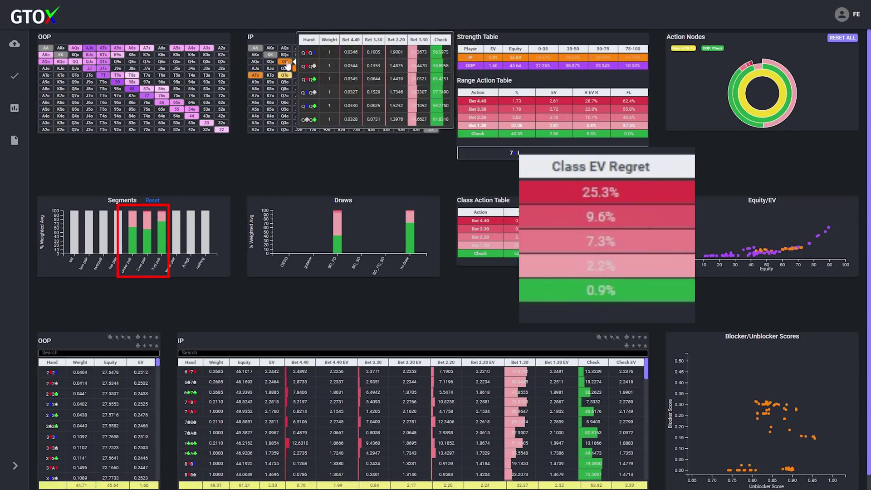
click(155, 202)
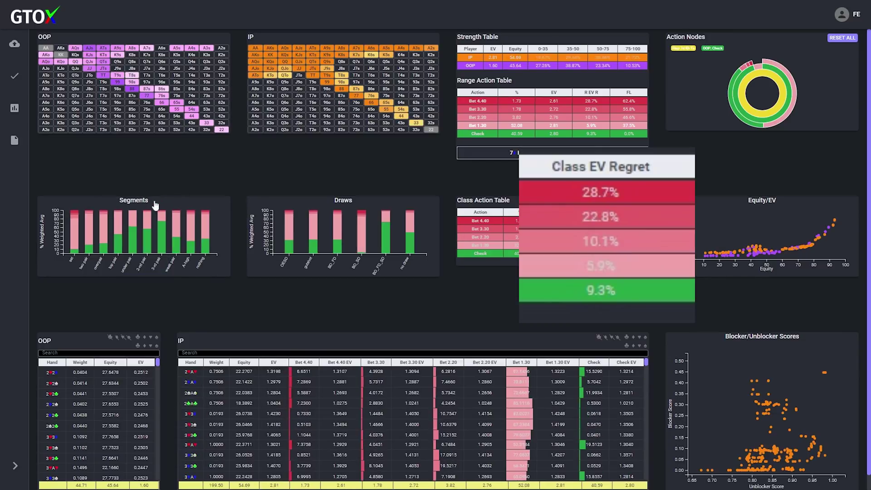
Step: Filter IP to A-high and nothing, examine the Bet 1.30 and Check columns across the hand list, and reset the segment filter
click(206, 228)
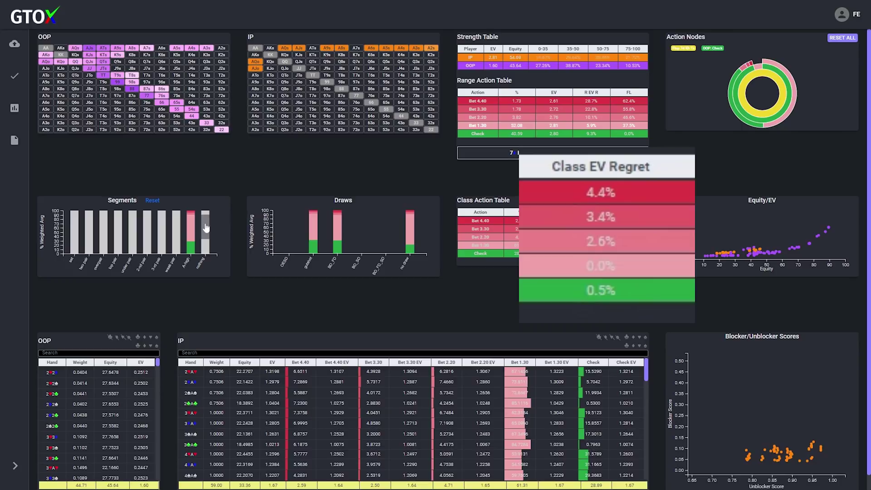
click(206, 227)
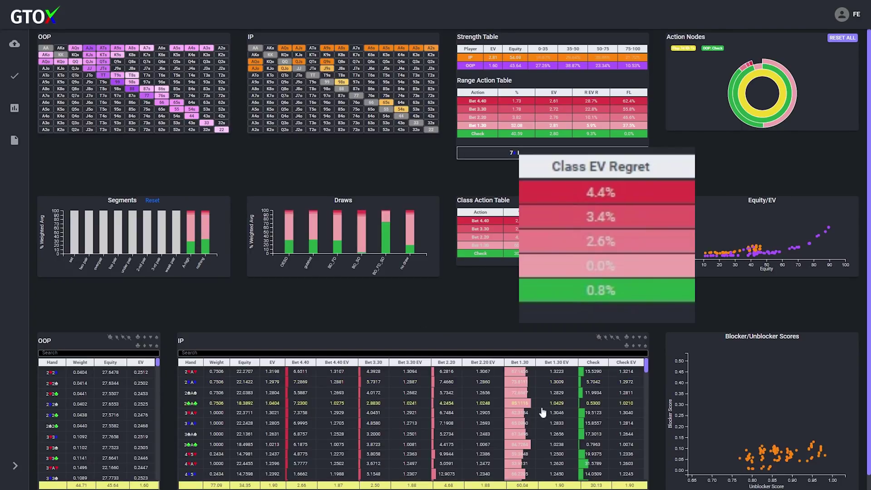
scroll(543, 412, down, 5)
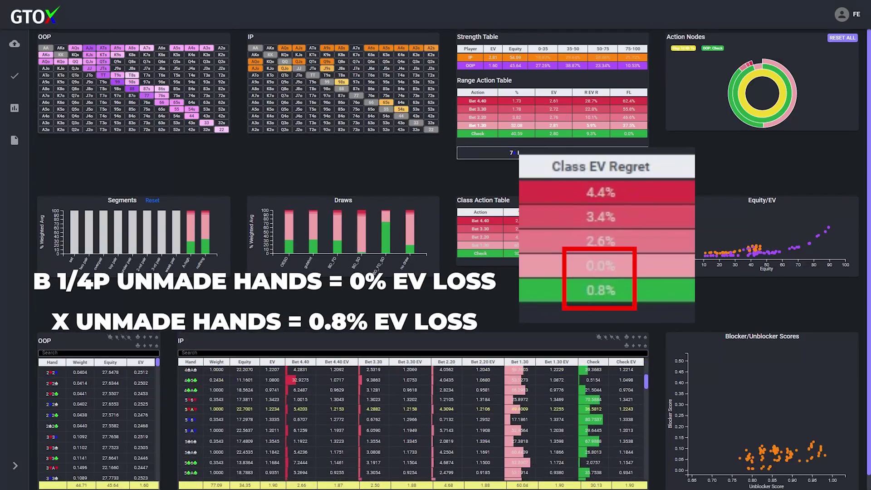
scroll(412, 421, down, 5)
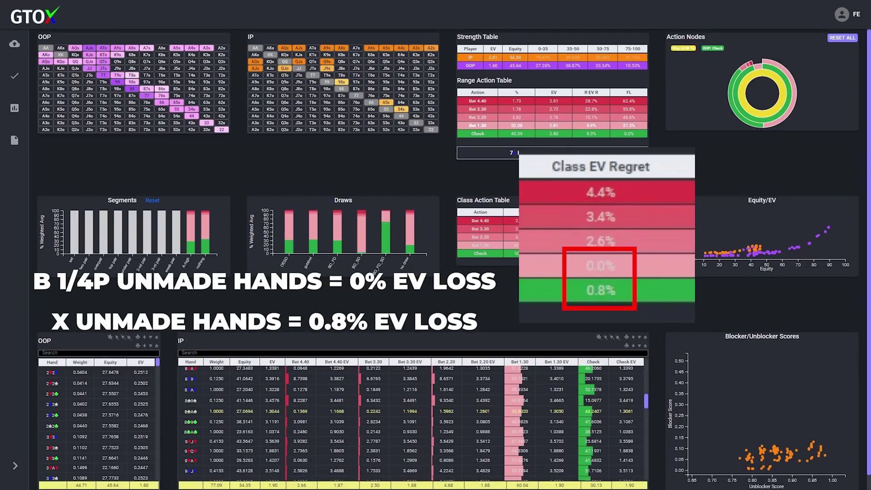
scroll(413, 422, down, 5)
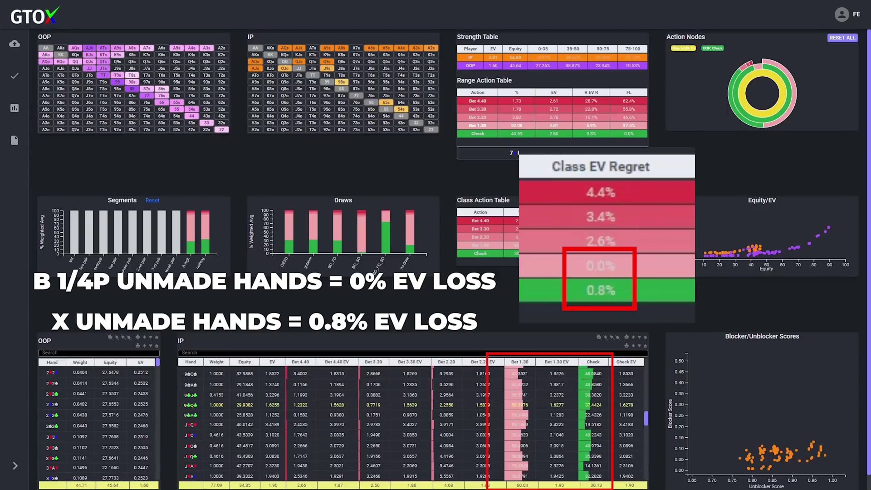
scroll(412, 422, down, 5)
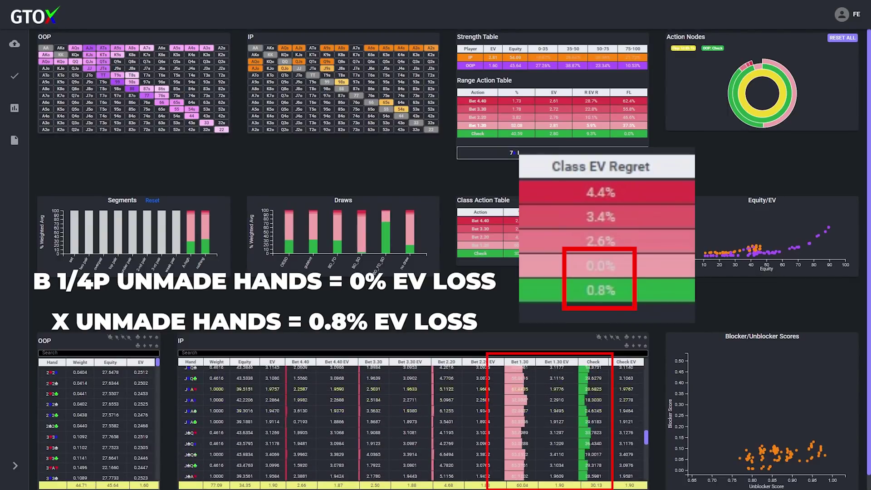
scroll(412, 422, down, 5)
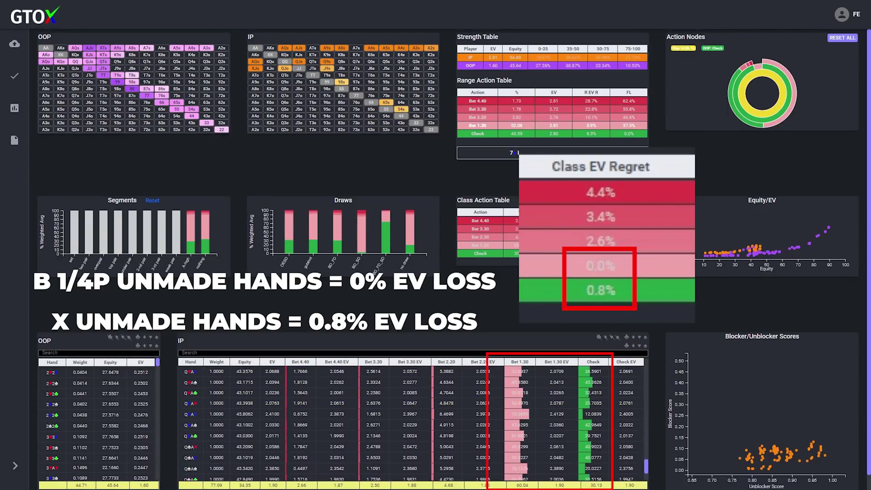
scroll(413, 411, down, 1)
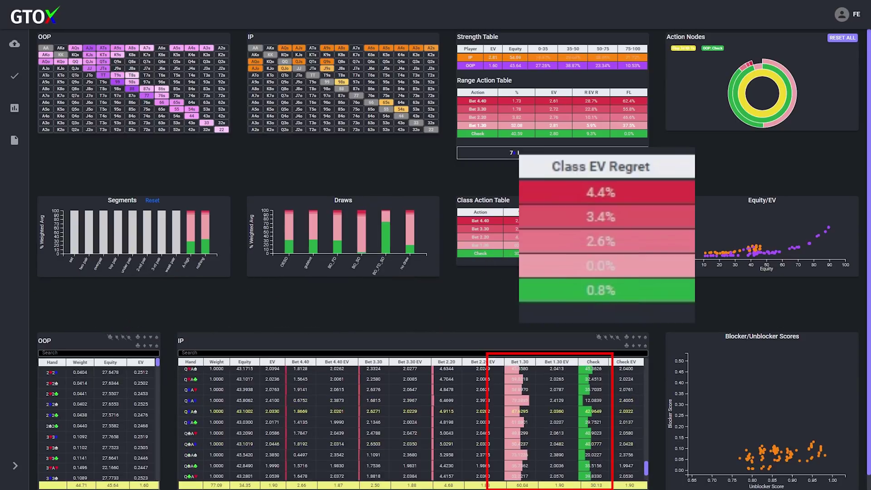
scroll(412, 410, up, 5)
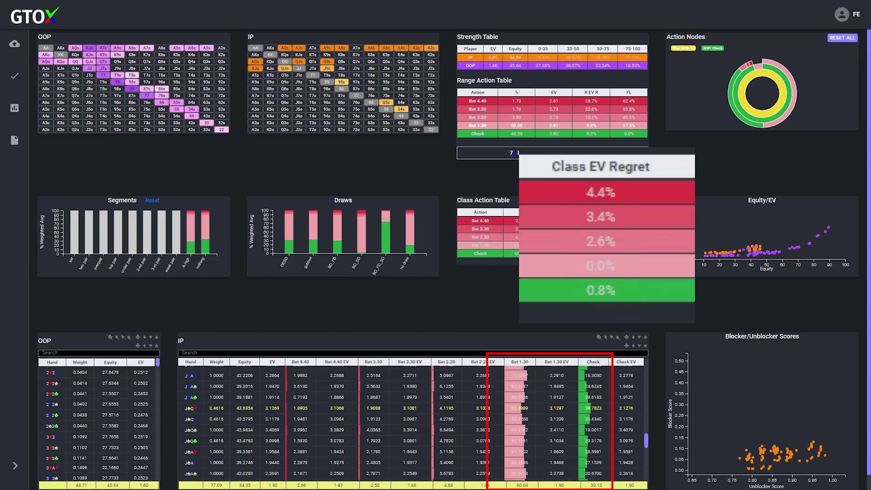
scroll(413, 411, up, 5)
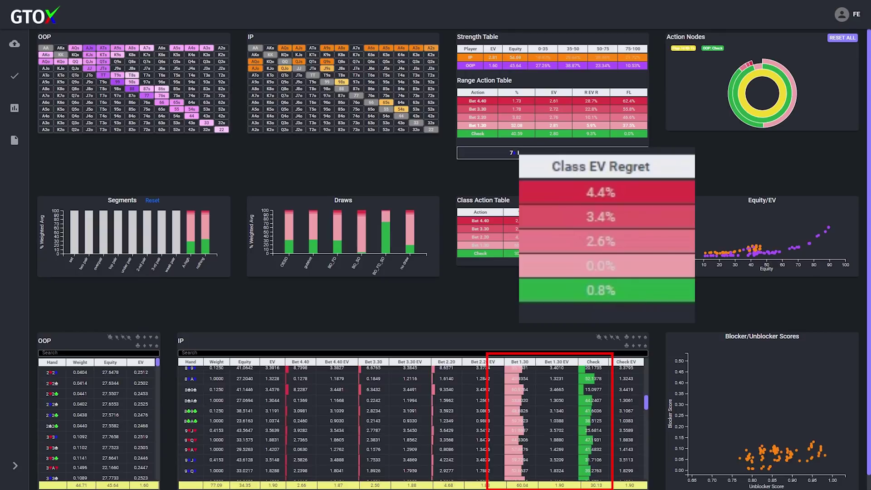
scroll(413, 422, up, 5)
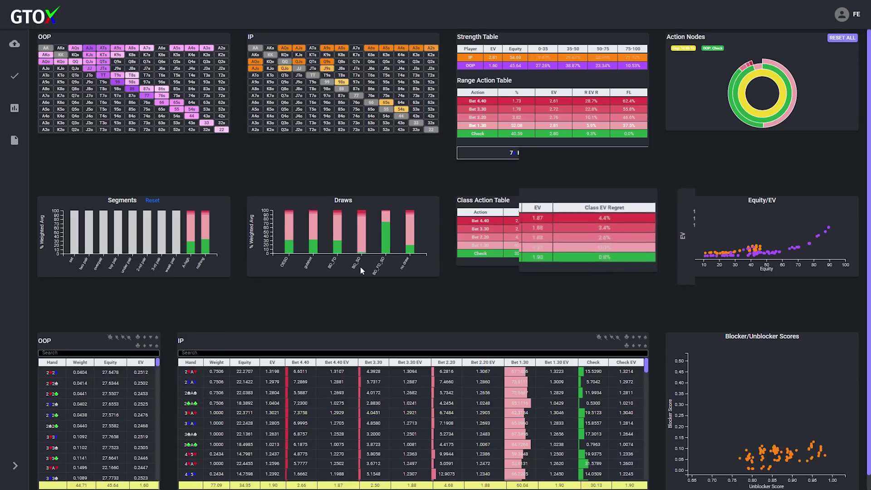
click(152, 200)
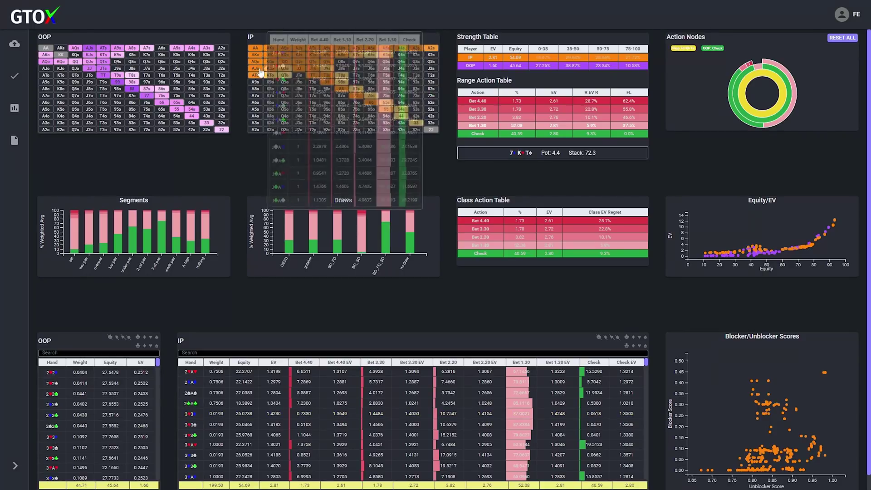
Step: Inspect the bet and check frequencies of individual hands across the full IP range, including T8s, 76s and 33
mouse_move(263, 73)
mouse_move(311, 67)
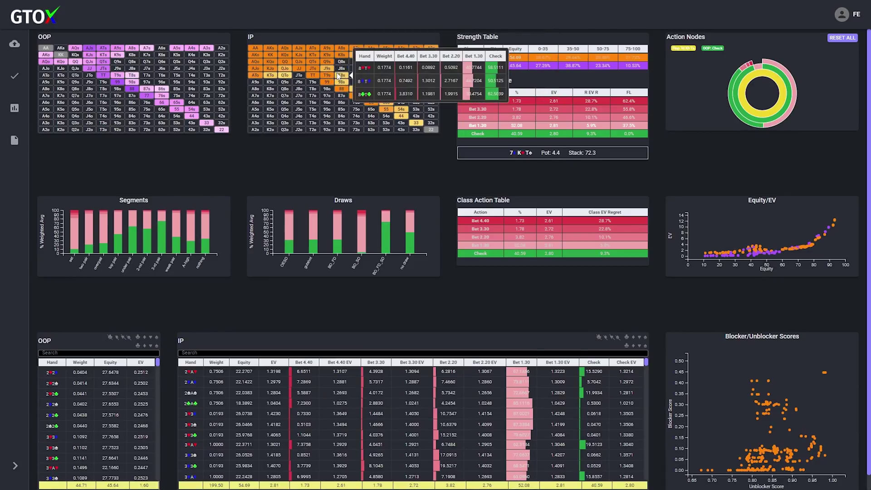
mouse_move(359, 93)
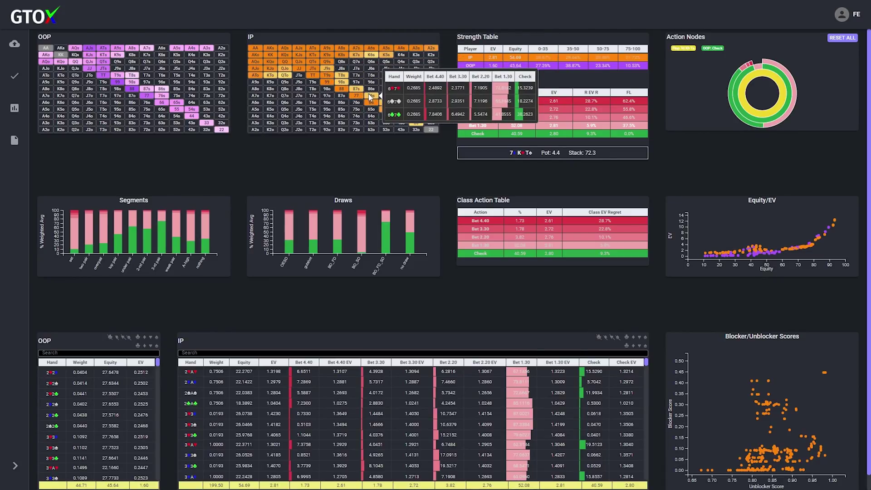
mouse_move(415, 123)
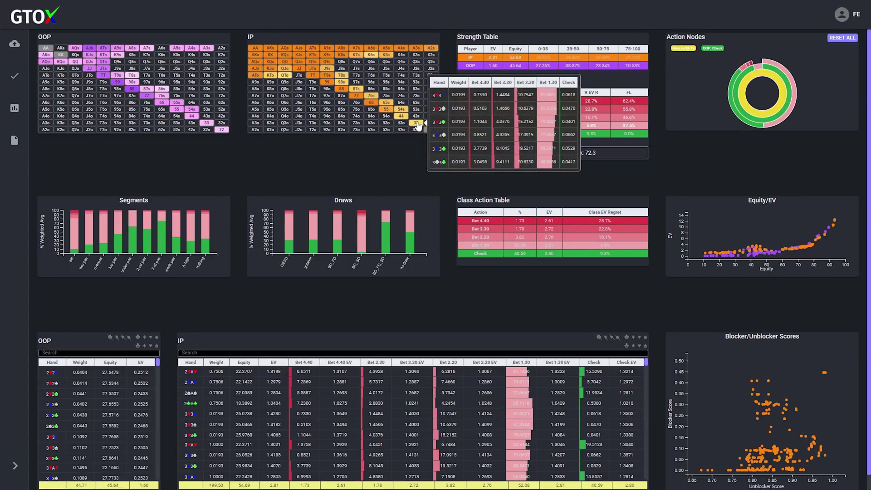